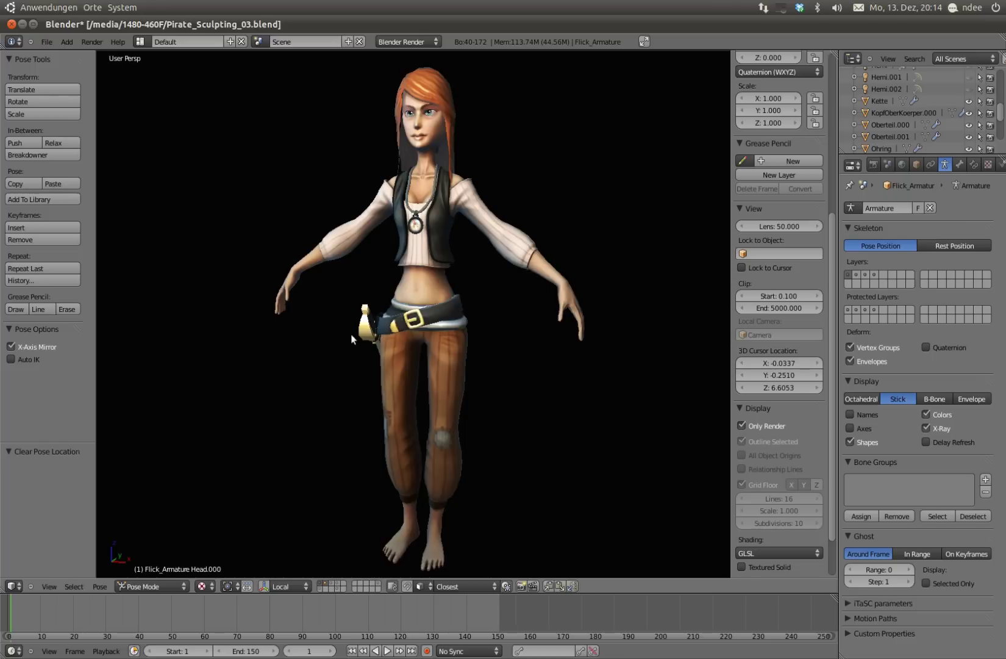
Step: Zoom in to a frontal close-up of the pirate girl's face and untick Only Render to show the rig bones
{"action": "mouse_move", "coordinate": [326, 471]}
{"action": "middle_mouse_down"}
{"action": "mouse_move", "coordinate": [401, 332]}
{"action": "mouse_move", "coordinate": [397, 270]}
{"action": "mouse_move", "coordinate": [437, 369]}
{"action": "middle_mouse_up"}
{"action": "scroll", "coordinate": [397, 270], "scroll_direction": "up", "scroll_amount": 2}
{"action": "scroll", "coordinate": [488, 336], "scroll_direction": "up", "scroll_amount": 4}
{"action": "mouse_move", "coordinate": [487, 337]}
{"action": "middle_mouse_down"}
{"action": "mouse_move", "coordinate": [404, 322]}
{"action": "mouse_move", "coordinate": [265, 131]}
{"action": "mouse_move", "coordinate": [441, 188]}
{"action": "mouse_move", "coordinate": [399, 321]}
{"action": "mouse_move", "coordinate": [563, 325]}
{"action": "mouse_move", "coordinate": [490, 319]}
{"action": "middle_mouse_up"}
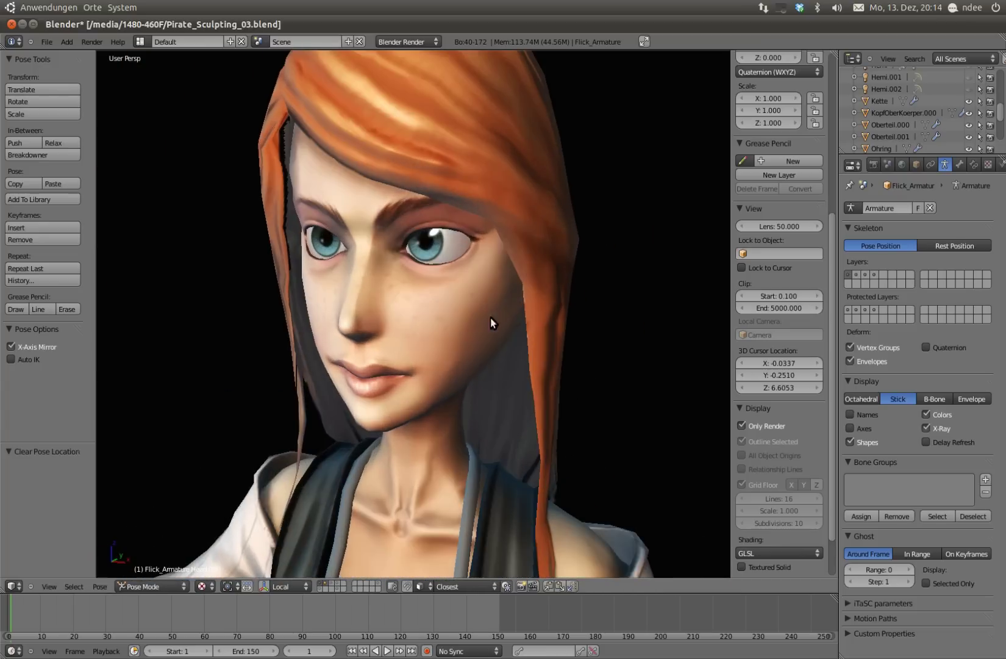
{"action": "left_click", "coordinate": [742, 425]}
{"action": "middle_click_drag", "start_coordinate": [645, 386], "coordinate": [209, 360]}
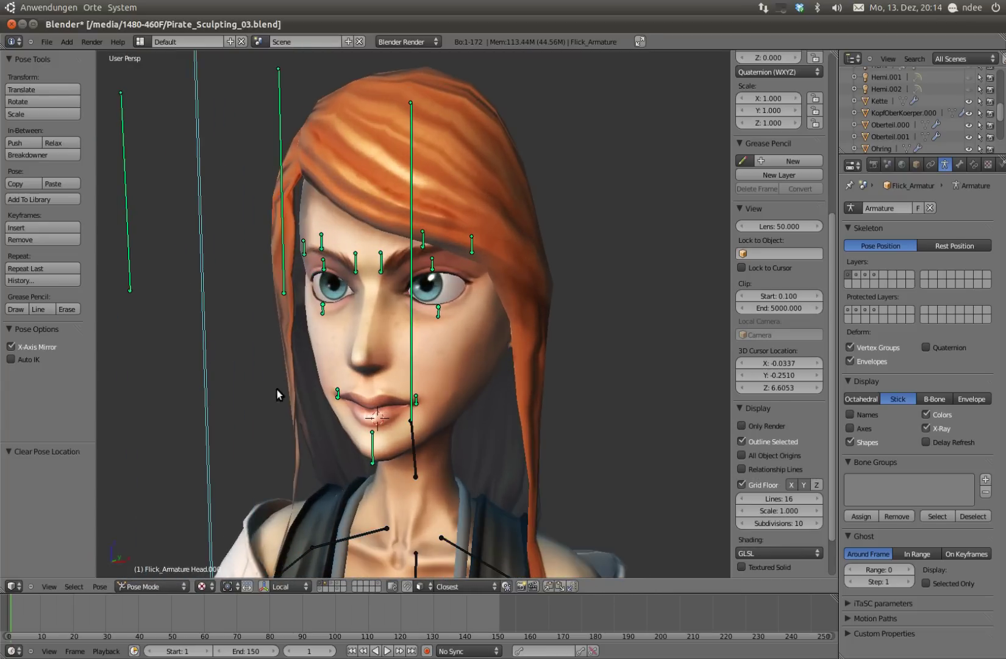
{"action": "key", "text": "g"}
{"action": "left_click", "coordinate": [279, 614]}
{"action": "scroll", "coordinate": [351, 366], "scroll_direction": "down", "scroll_amount": 3}
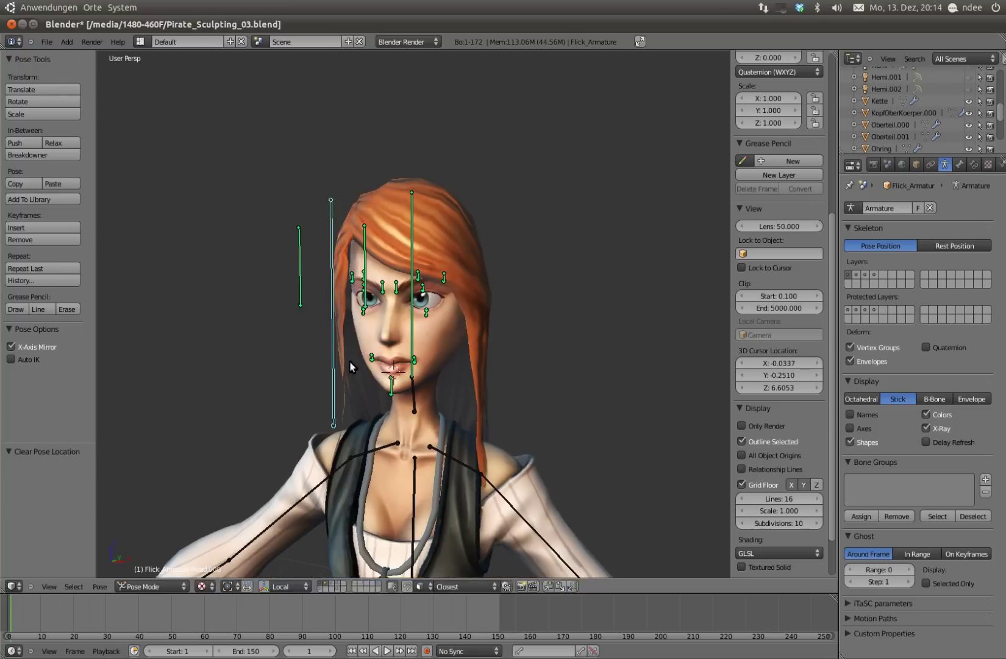
{"action": "left_click", "coordinate": [377, 253]}
{"action": "scroll", "coordinate": [388, 388], "scroll_direction": "up", "scroll_amount": 4}
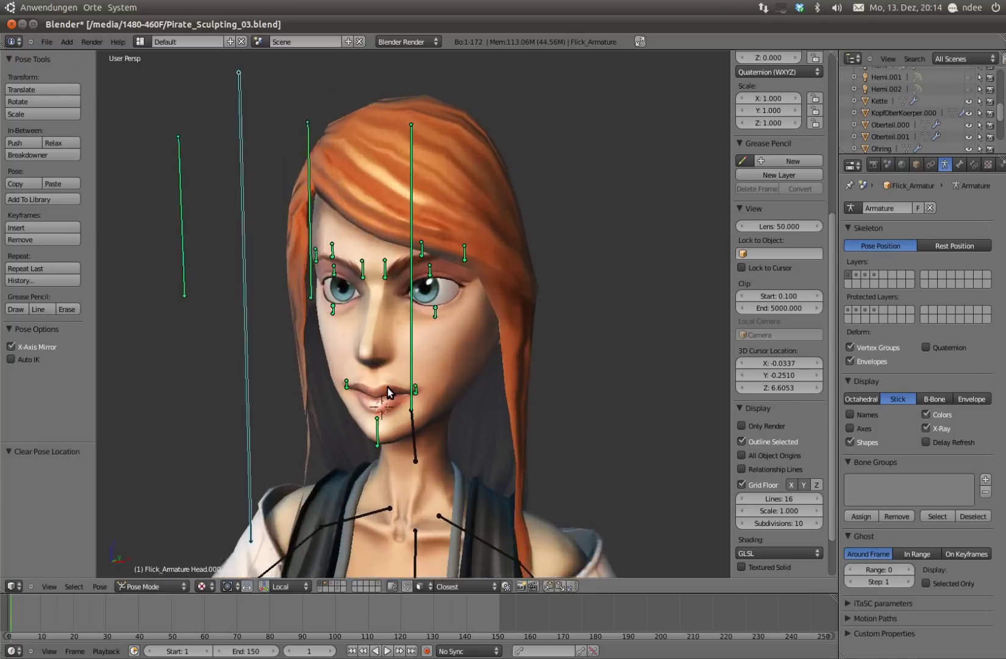
{"action": "scroll", "coordinate": [420, 380], "scroll_direction": "up", "scroll_amount": 2}
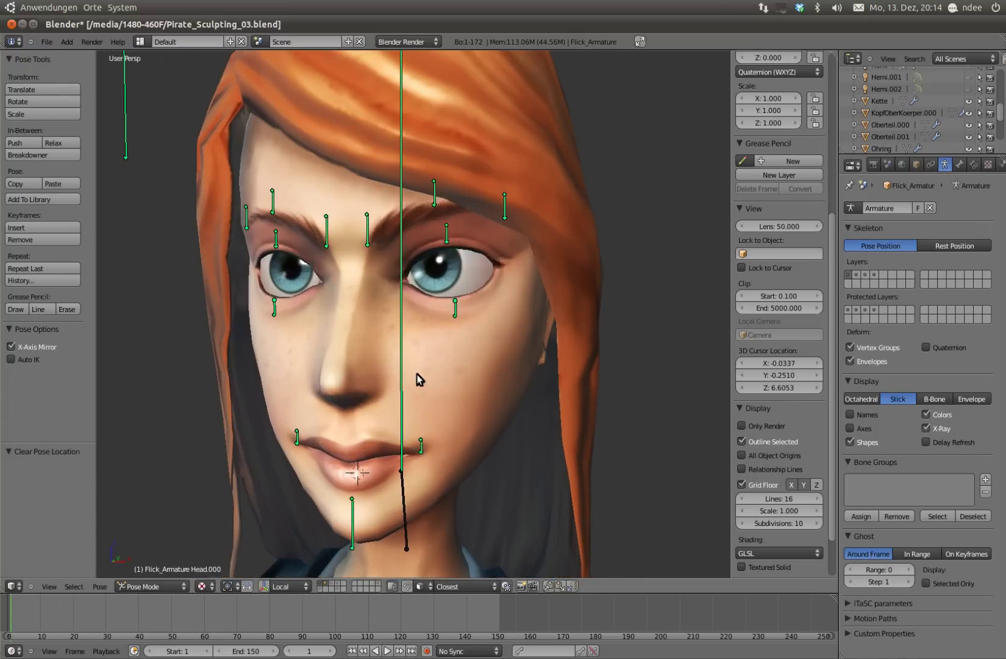
{"action": "left_click", "coordinate": [462, 211]}
{"action": "mouse_move", "coordinate": [462, 212]}
{"action": "middle_mouse_down"}
{"action": "mouse_move", "coordinate": [365, 280]}
{"action": "mouse_move", "coordinate": [457, 247]}
{"action": "middle_mouse_up"}
{"action": "left_click", "coordinate": [398, 280]}
{"action": "right_click", "coordinate": [456, 247]}
{"action": "key", "text": "g"}
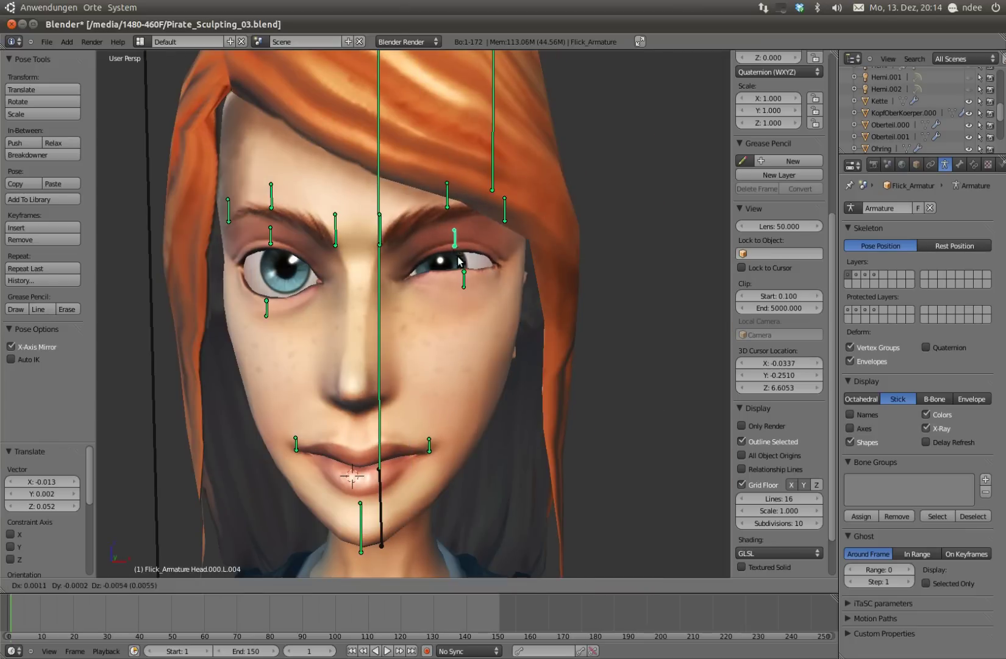
{"action": "middle_click_drag", "start_coordinate": [469, 297], "coordinate": [469, 278]}
{"action": "key", "text": "a"}
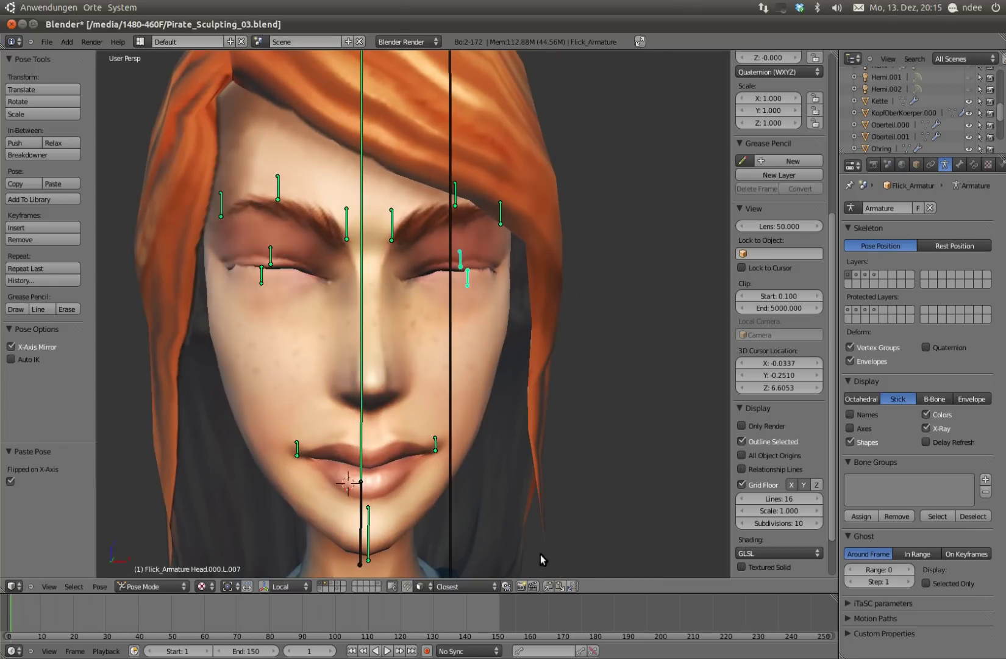
{"action": "middle_click_drag", "start_coordinate": [543, 556], "coordinate": [442, 347]}
{"action": "scroll", "coordinate": [415, 317], "scroll_direction": "down", "scroll_amount": 2}
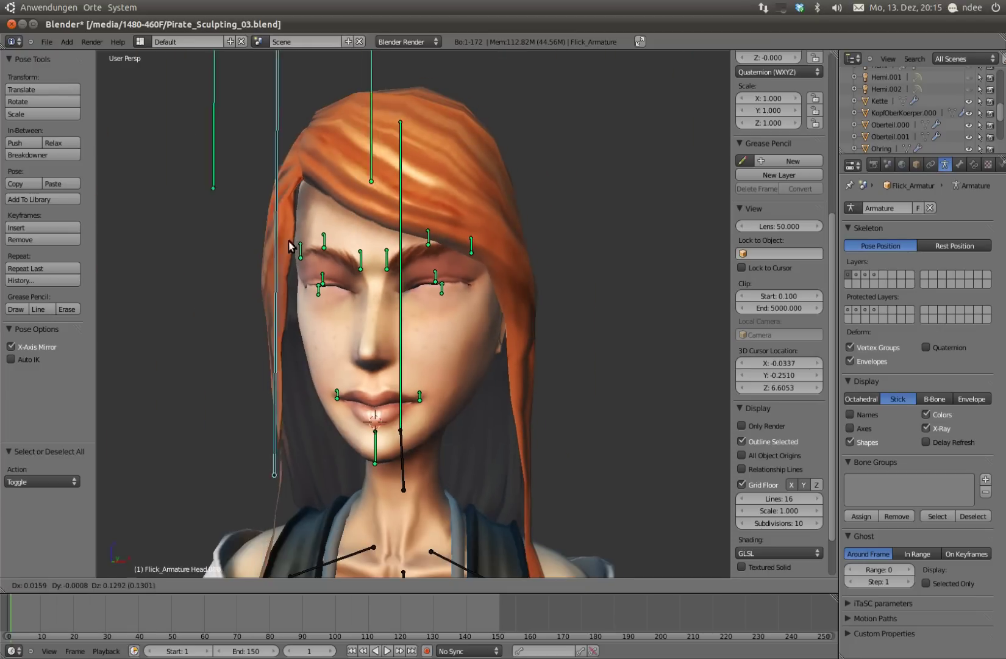
{"action": "scroll", "coordinate": [380, 318], "scroll_direction": "down", "scroll_amount": 2}
{"action": "scroll", "coordinate": [454, 285], "scroll_direction": "up", "scroll_amount": 3}
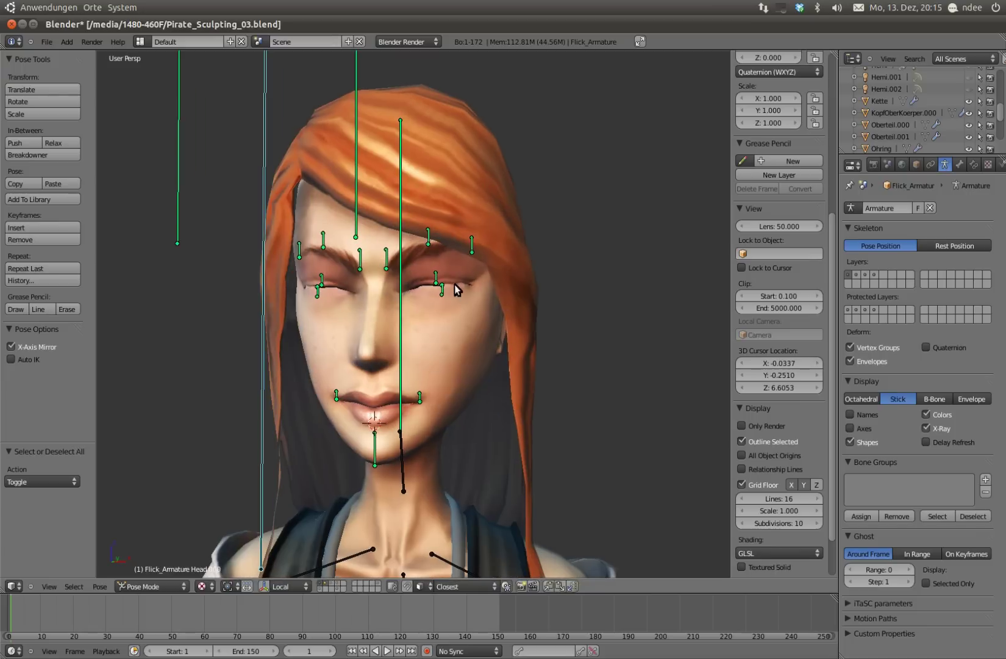
{"action": "right_click_drag", "start_coordinate": [443, 299], "coordinate": [440, 280]}
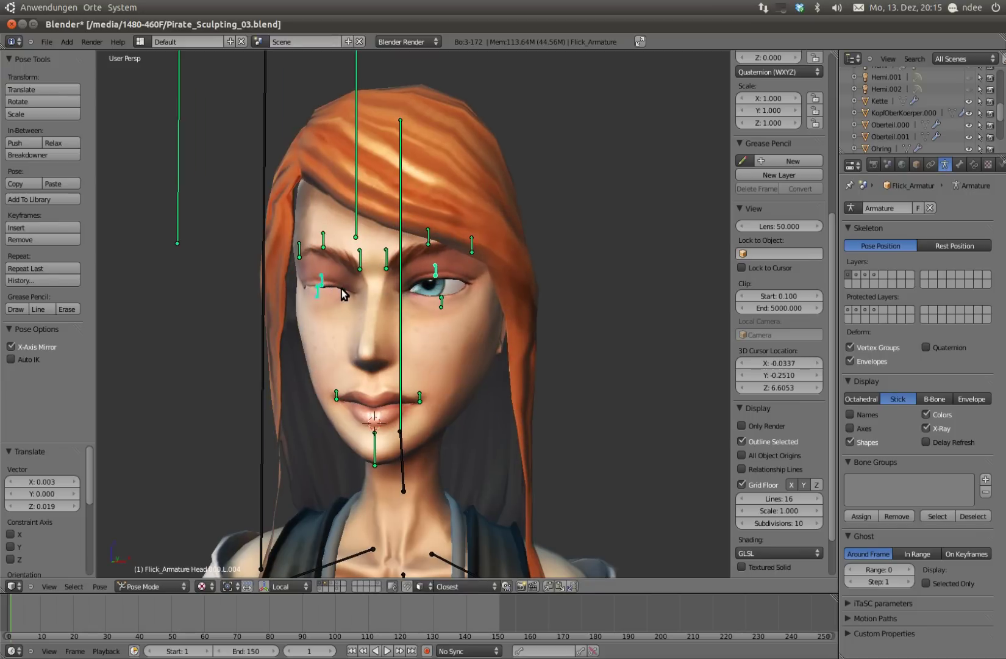
{"action": "key", "text": "ctrl+z"}
{"action": "right_click_drag", "start_coordinate": [264, 324], "coordinate": [291, 214]}
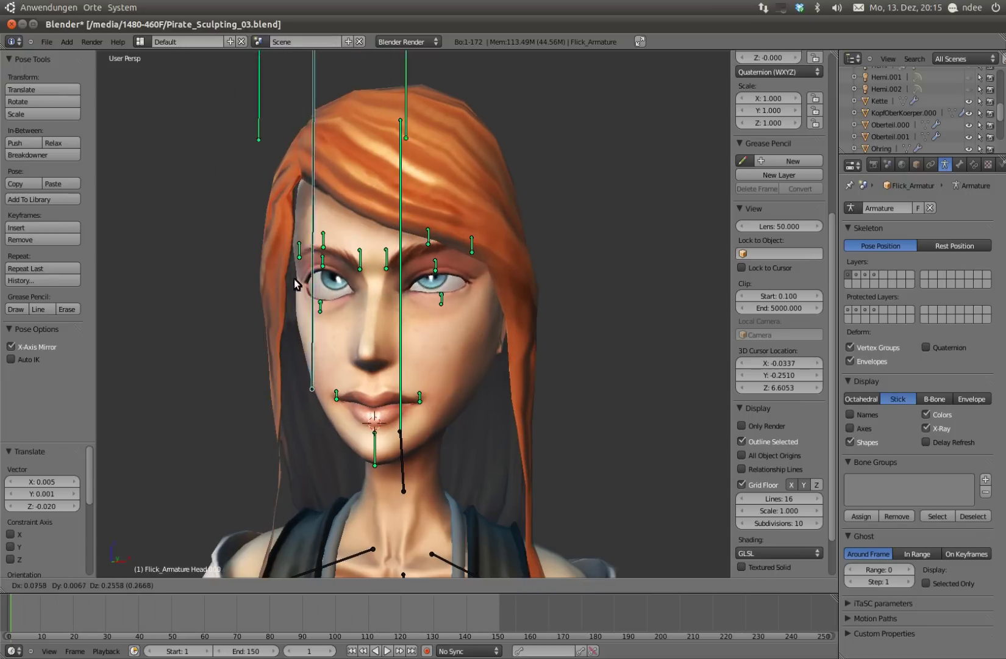
{"action": "key", "text": "Escape"}
Step: Pull the inner eyebrow bones down into a frown
{"action": "scroll", "coordinate": [420, 321], "scroll_direction": "up", "scroll_amount": 3}
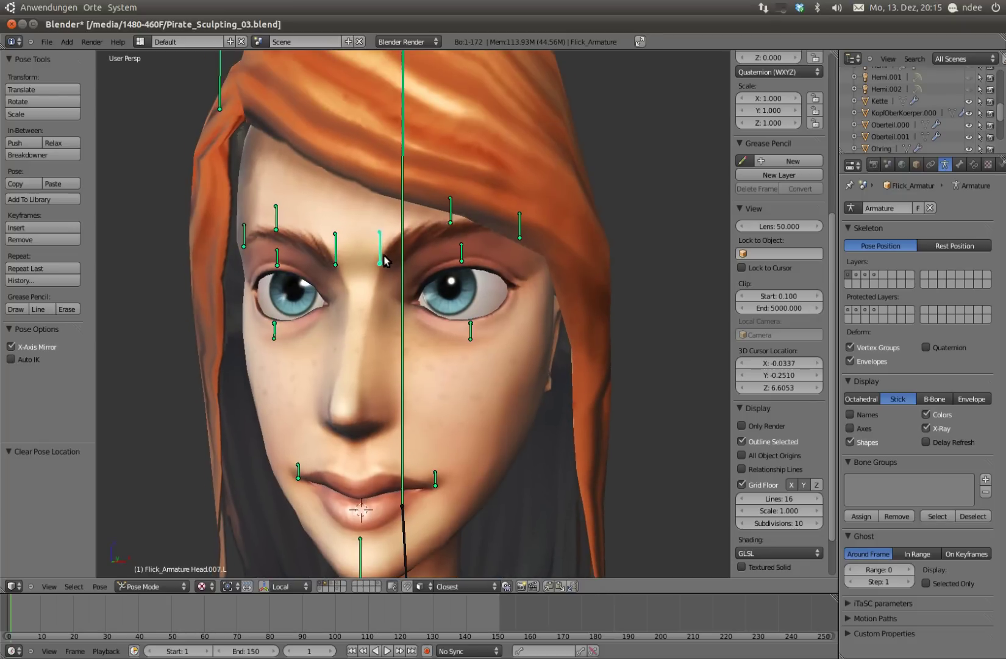
{"action": "right_click_drag", "start_coordinate": [379, 256], "coordinate": [377, 287]}
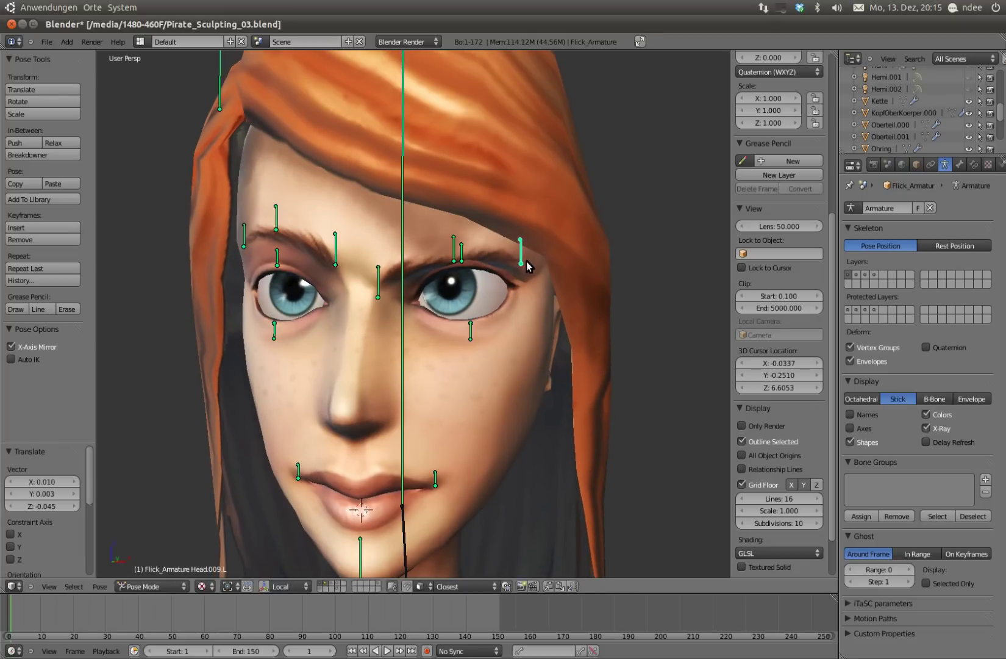
{"action": "left_click", "coordinate": [473, 305]}
{"action": "middle_click_drag", "start_coordinate": [473, 305], "coordinate": [282, 336]}
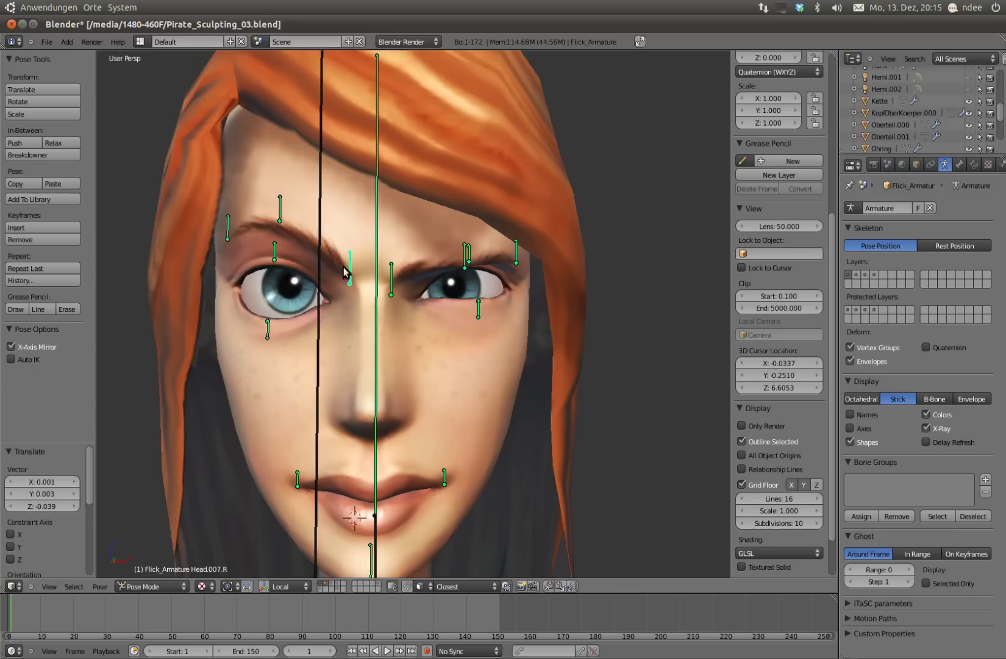
{"action": "left_click", "coordinate": [276, 251]}
Step: Hide the rig overlays to preview the frowning face from the side
{"action": "scroll", "coordinate": [328, 304], "scroll_direction": "down", "scroll_amount": 3}
{"action": "scroll", "coordinate": [329, 305], "scroll_direction": "down", "scroll_amount": 2}
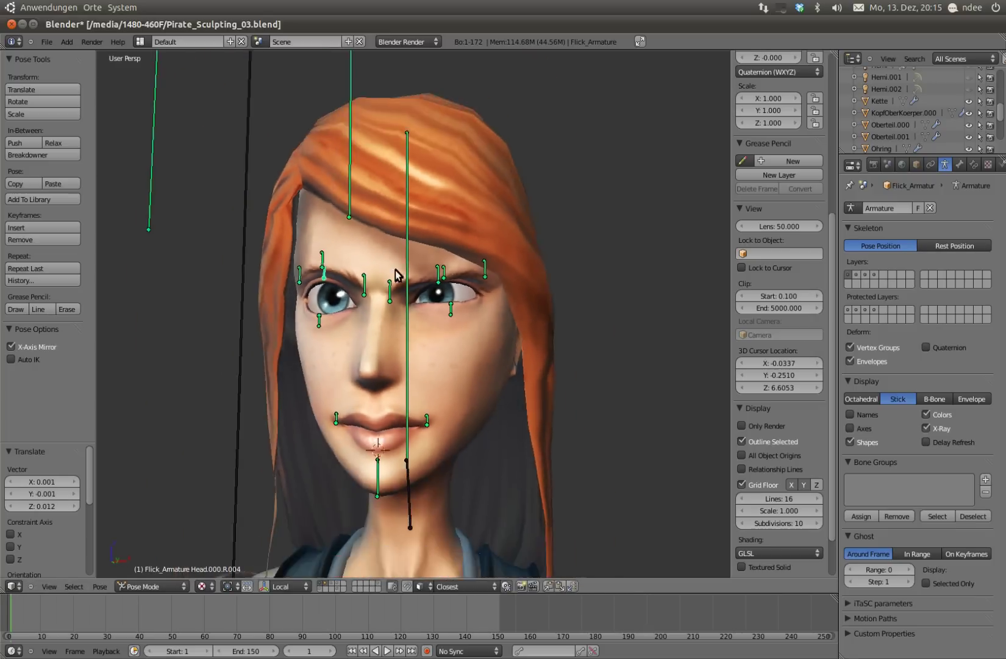
{"action": "key", "text": "shift+alt+z"}
{"action": "middle_click_drag", "start_coordinate": [495, 361], "coordinate": [424, 331]}
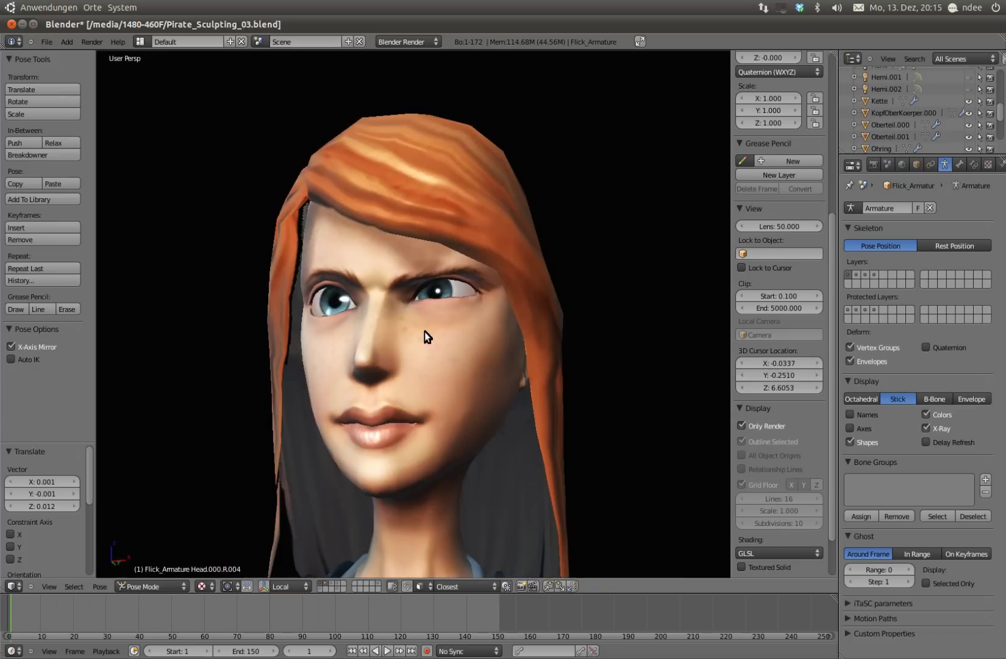
{"action": "left_click", "coordinate": [746, 425]}
{"action": "mouse_move", "coordinate": [548, 396]}
{"action": "middle_mouse_down"}
{"action": "mouse_move", "coordinate": [436, 404]}
{"action": "mouse_move", "coordinate": [430, 293]}
{"action": "middle_mouse_up"}
{"action": "key", "text": "alt+g"}
{"action": "scroll", "coordinate": [422, 289], "scroll_direction": "up", "scroll_amount": 2}
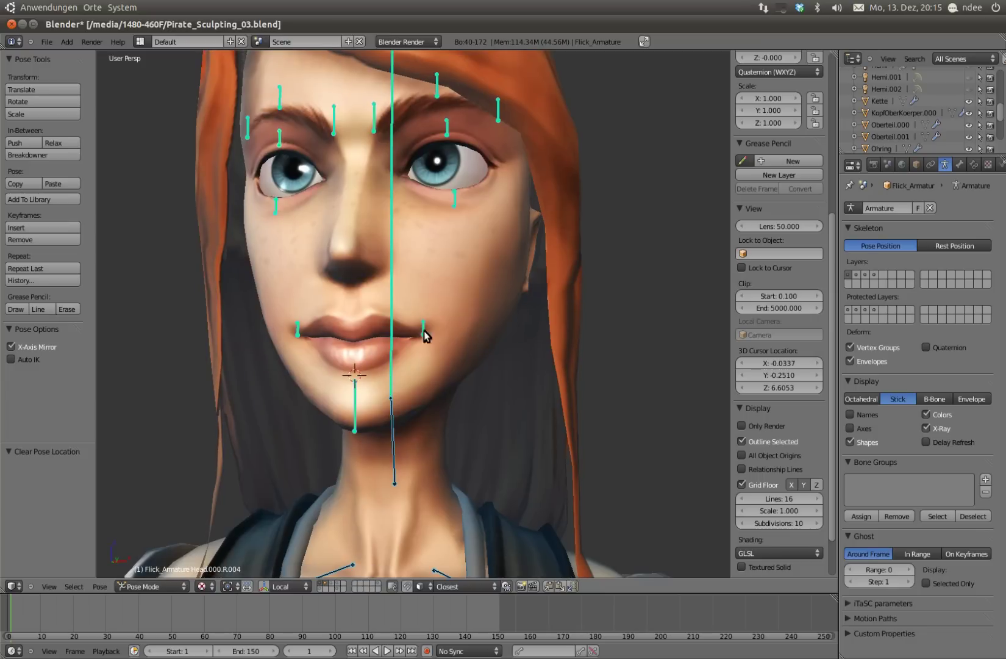
{"action": "middle_click_drag", "start_coordinate": [392, 400], "coordinate": [362, 412]}
{"action": "key", "text": "g"}
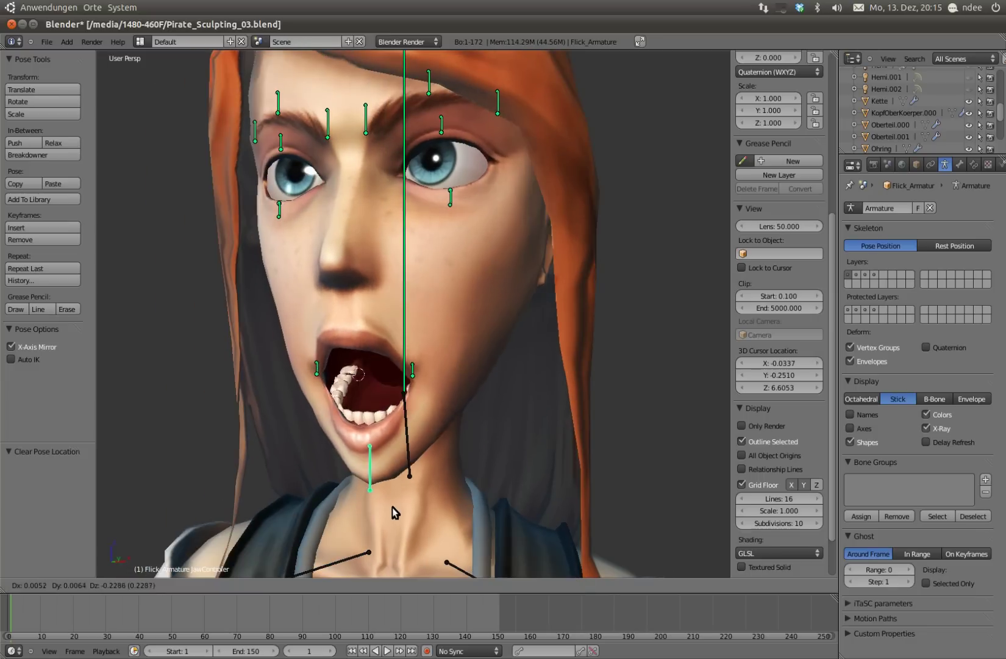
{"action": "key", "text": "Escape"}
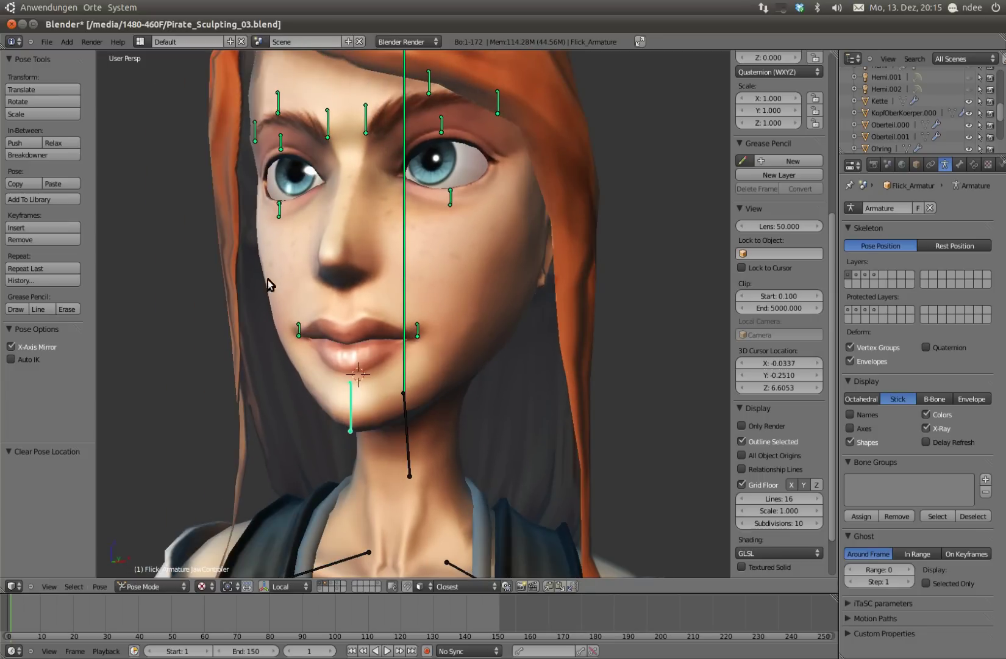
{"action": "key", "text": "g"}
{"action": "key", "text": "Escape"}
{"action": "left_click_drag", "start_coordinate": [269, 253], "coordinate": [274, 285]}
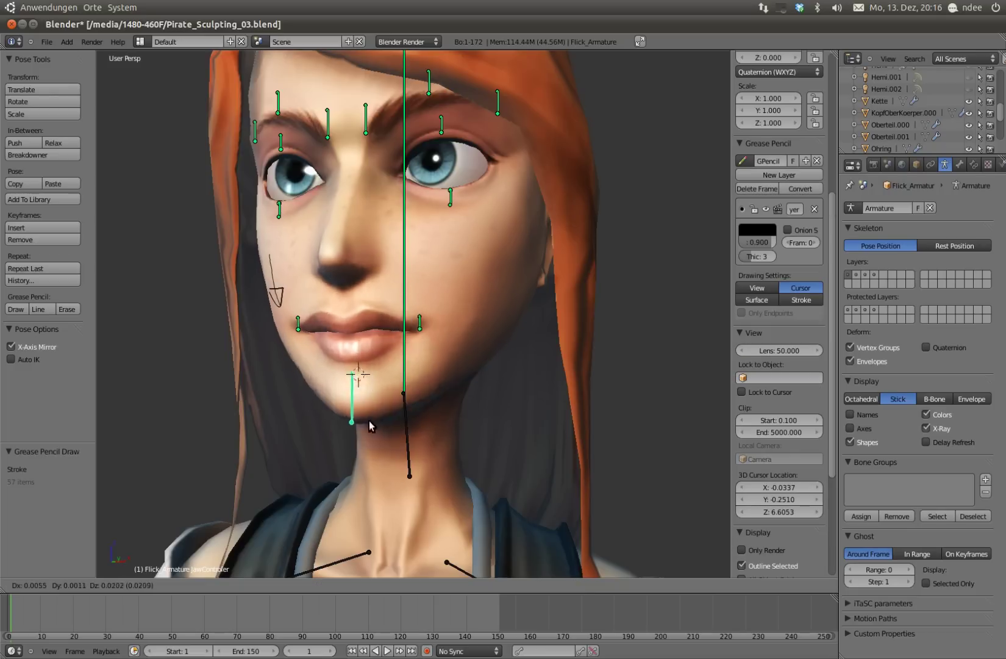
{"action": "key", "text": "Escape"}
{"action": "left_click", "coordinate": [814, 209]}
{"action": "middle_click_drag", "start_coordinate": [443, 353], "coordinate": [433, 364]}
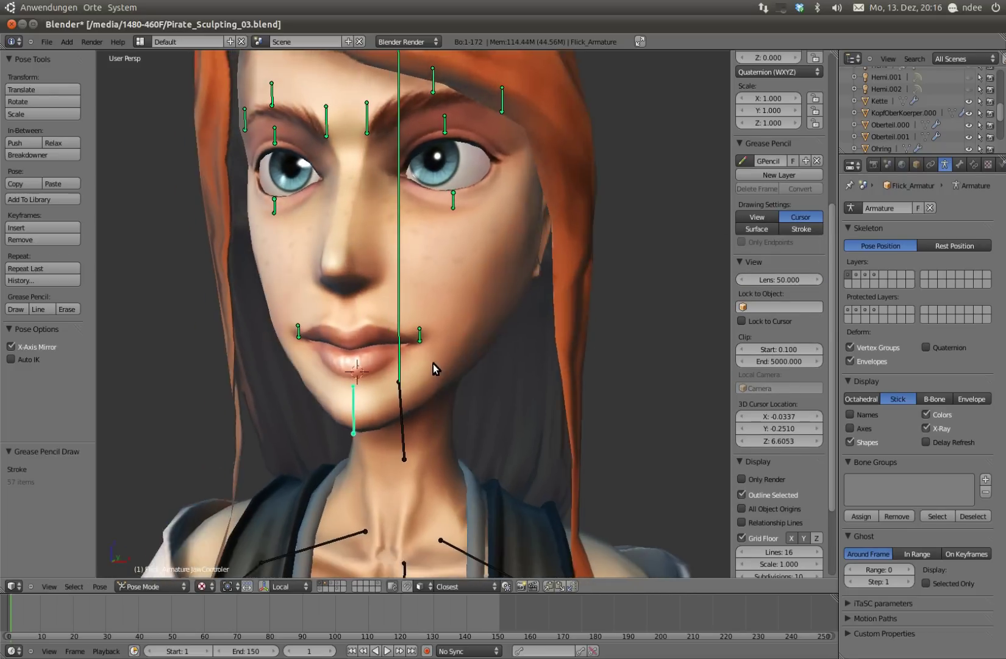
{"action": "key", "text": "g"}
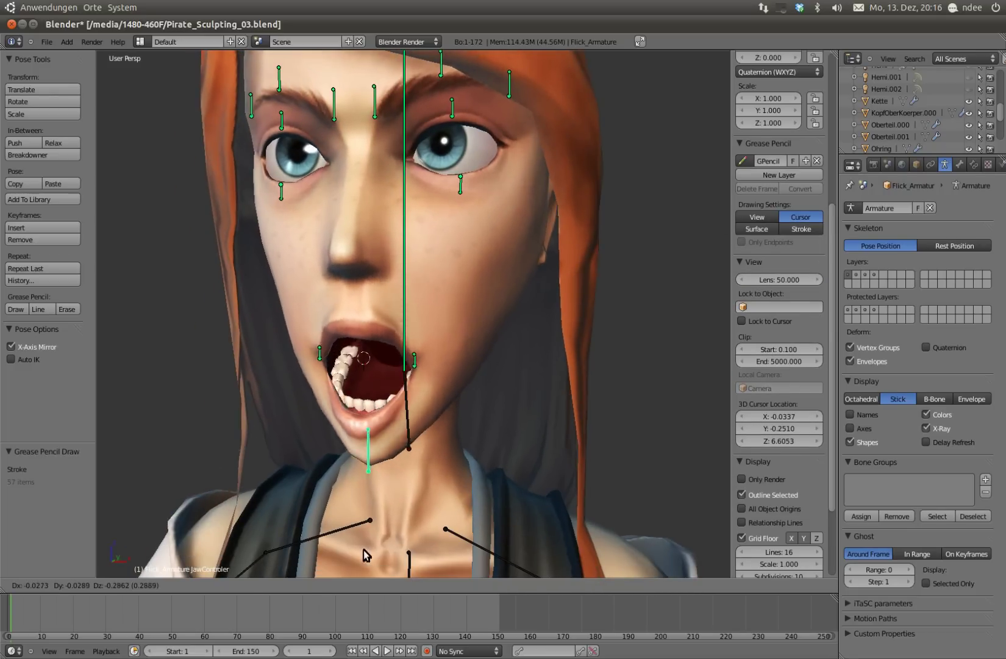
{"action": "key", "text": "Escape"}
{"action": "mouse_move", "coordinate": [447, 427]}
{"action": "middle_mouse_down"}
{"action": "mouse_move", "coordinate": [484, 430]}
{"action": "mouse_move", "coordinate": [451, 390]}
{"action": "middle_mouse_up"}
{"action": "key", "text": "g"}
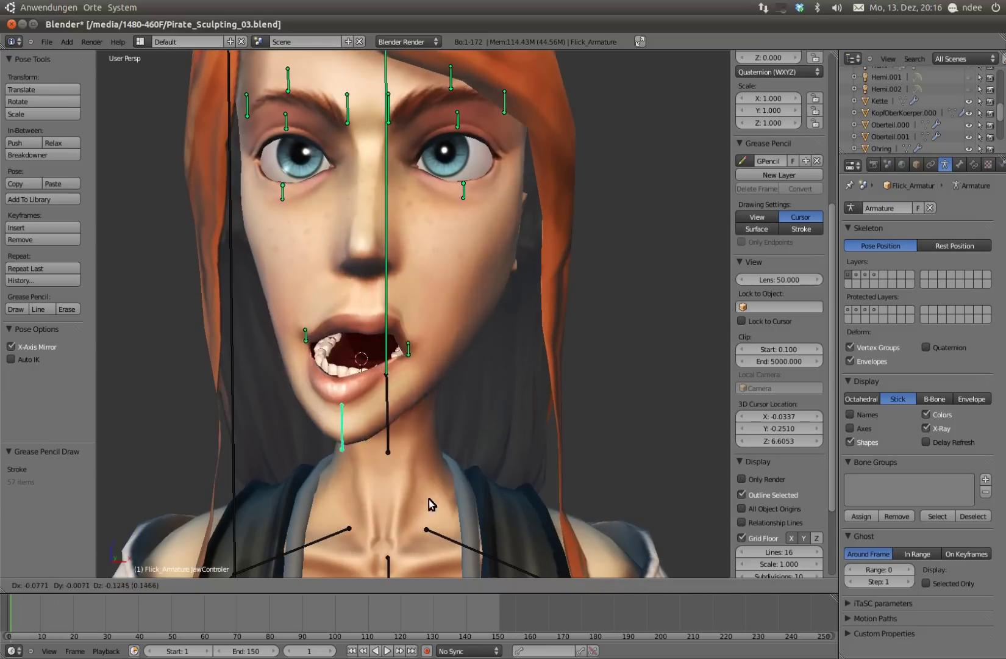
{"action": "key", "text": "Escape"}
{"action": "key", "text": "g"}
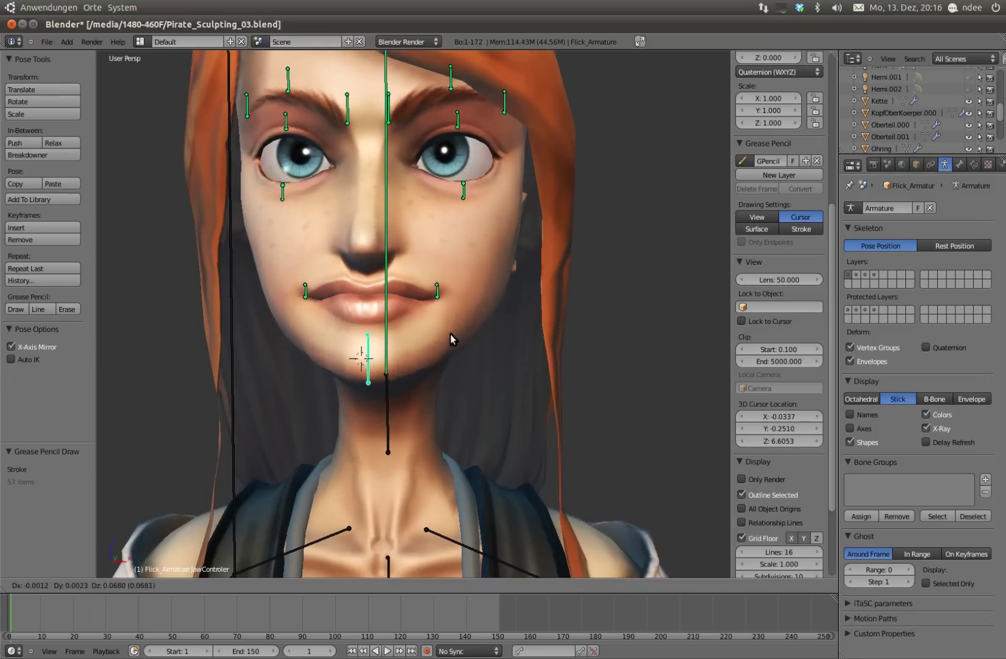
{"action": "key", "text": "Escape"}
{"action": "mouse_move", "coordinate": [455, 365]}
{"action": "middle_mouse_down"}
{"action": "mouse_move", "coordinate": [376, 337]}
{"action": "mouse_move", "coordinate": [473, 357]}
{"action": "middle_mouse_up"}
{"action": "key", "text": "g"}
{"action": "key", "text": "Escape"}
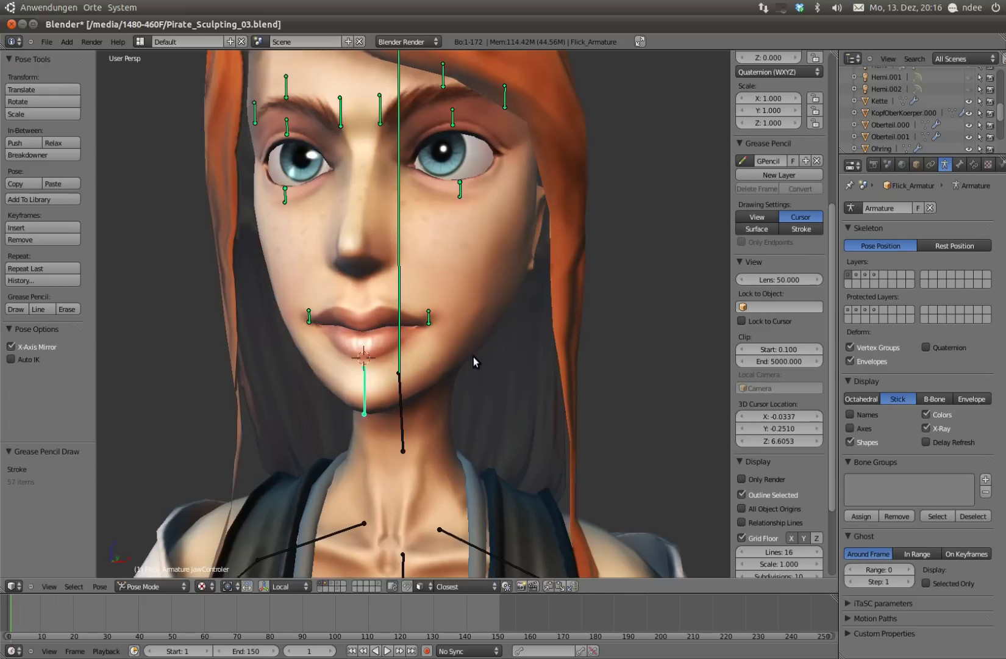
{"action": "key", "text": "g"}
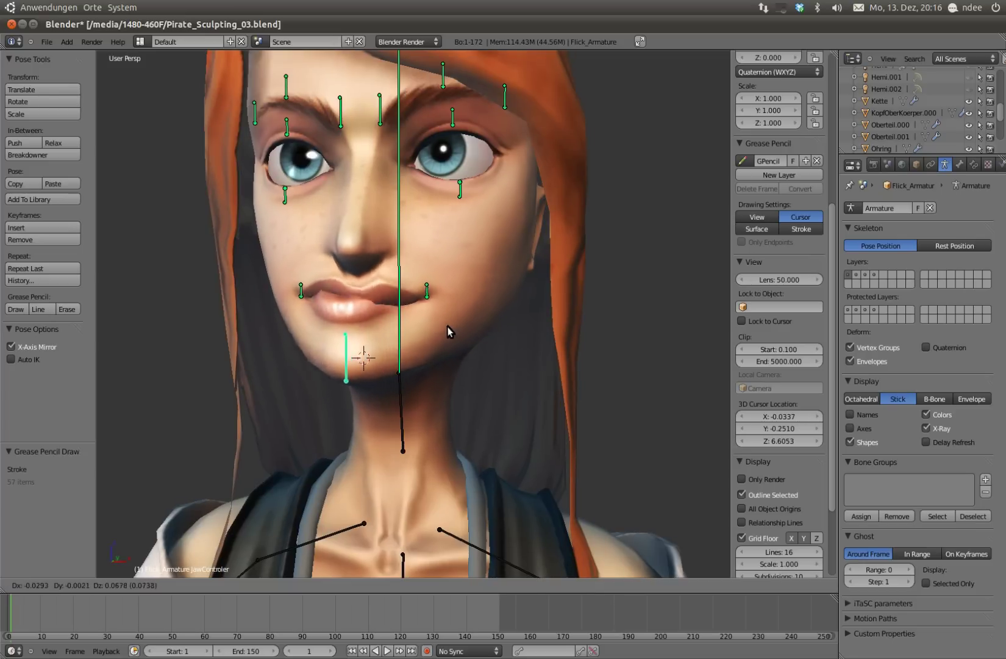
{"action": "key", "text": "Escape"}
{"action": "middle_click_drag", "start_coordinate": [486, 329], "coordinate": [698, 224]}
Step: Show the Face Extra controls and test-move the jaw control, cancelling each move
{"action": "scroll", "coordinate": [757, 297], "scroll_direction": "up", "scroll_amount": 8}
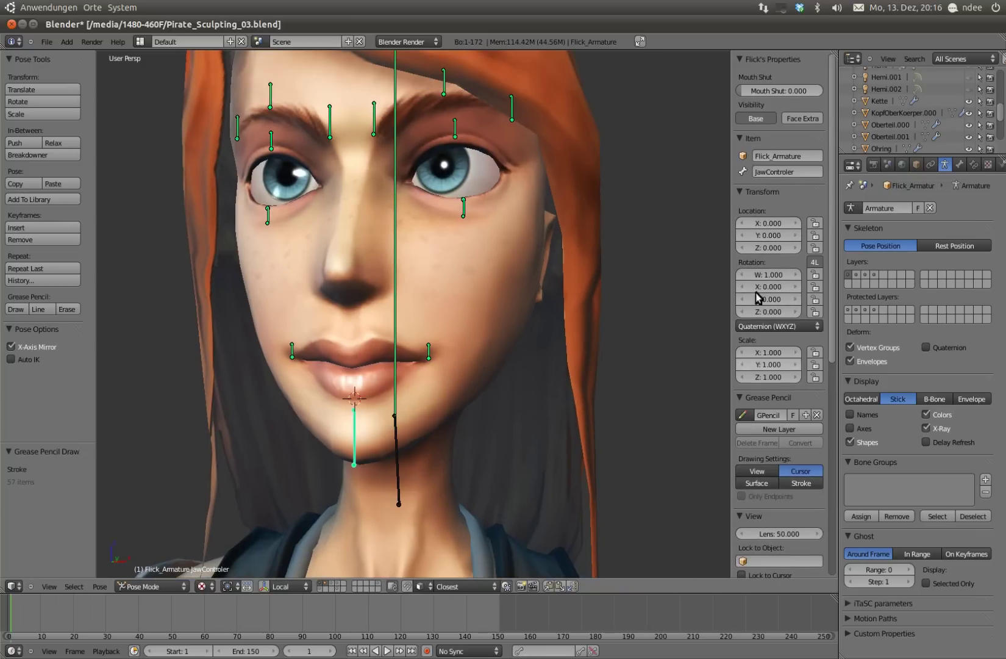
{"action": "left_click", "coordinate": [801, 119]}
{"action": "key", "text": "g"}
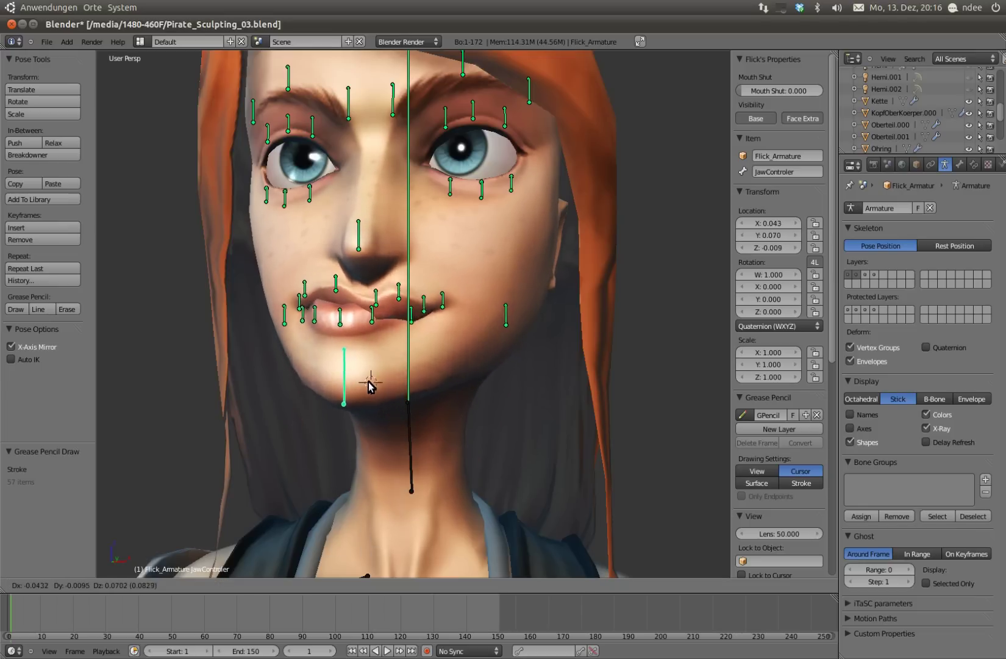
{"action": "key", "text": "Escape"}
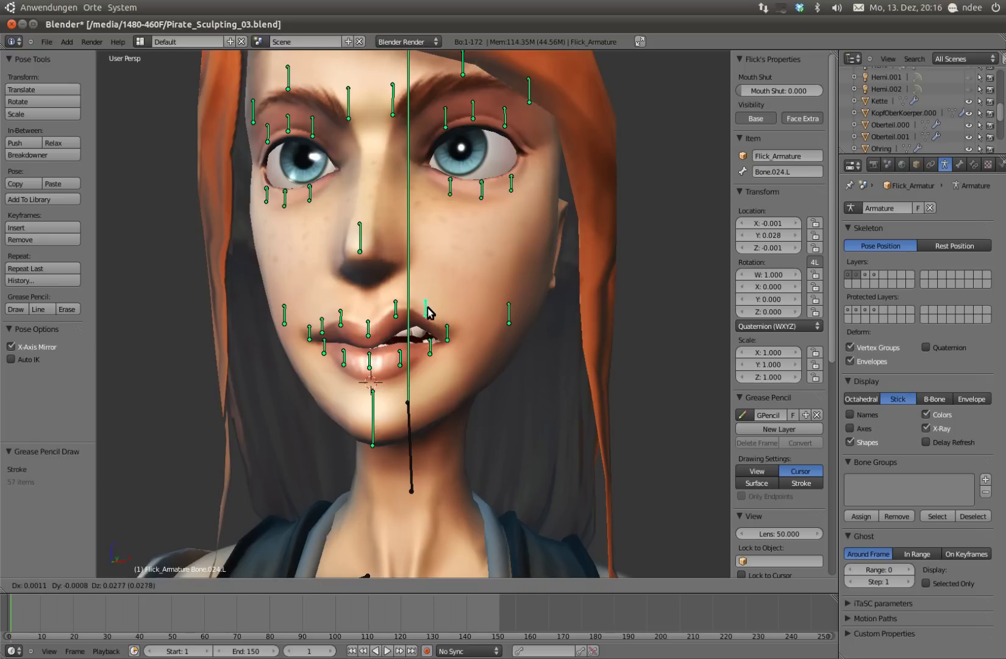
{"action": "right_click", "coordinate": [378, 388]}
{"action": "key", "text": "g"}
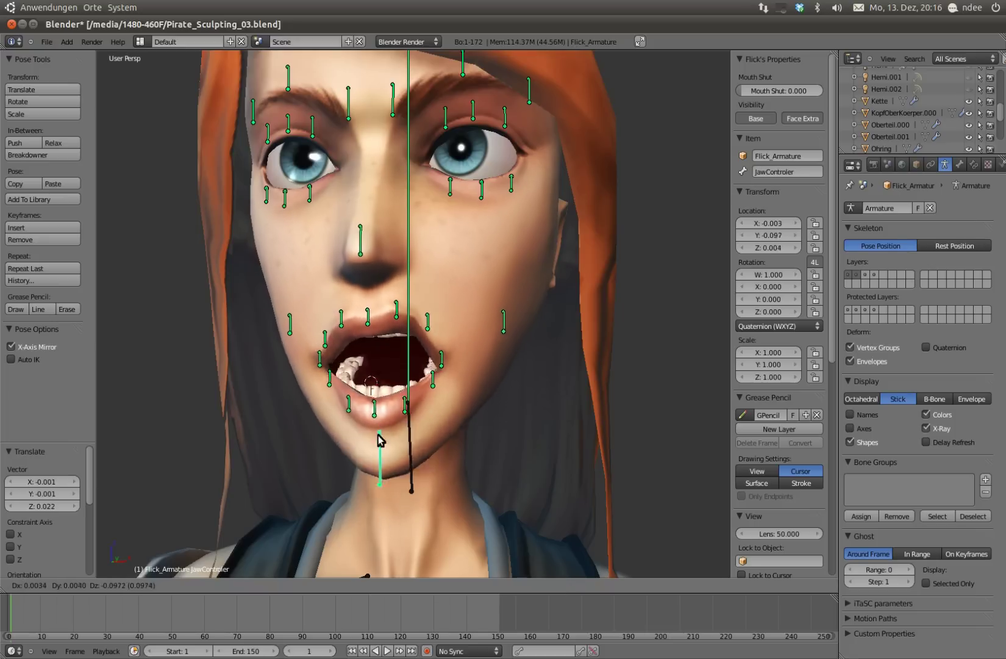
{"action": "key", "text": "Escape"}
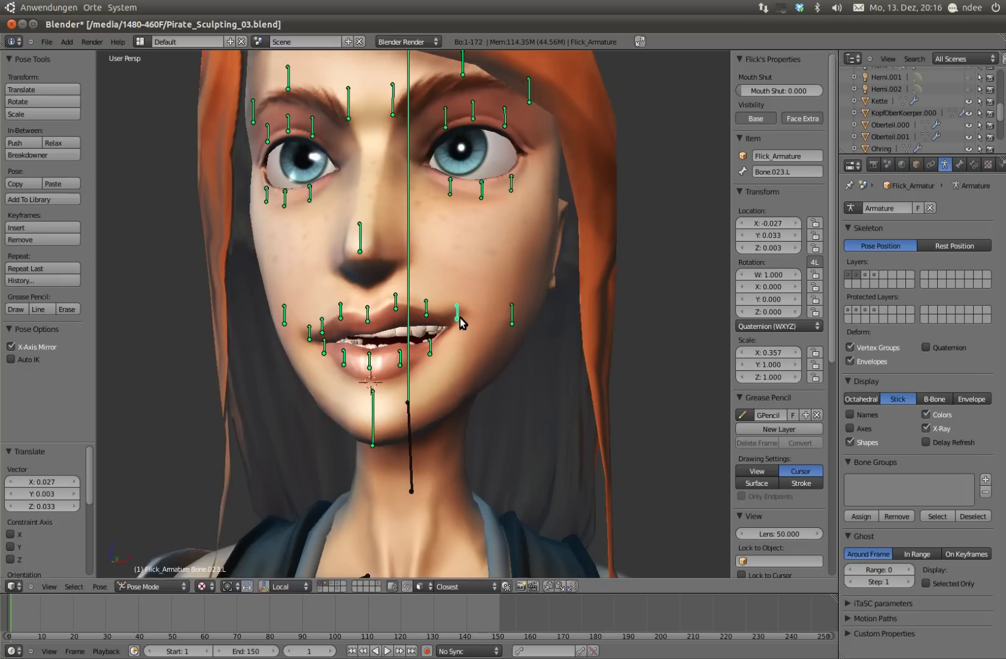
Step: Reposition a mouth corner control and a brow control, undoing the last brow move
{"action": "right_click", "coordinate": [384, 372]}
{"action": "key", "text": "g"}
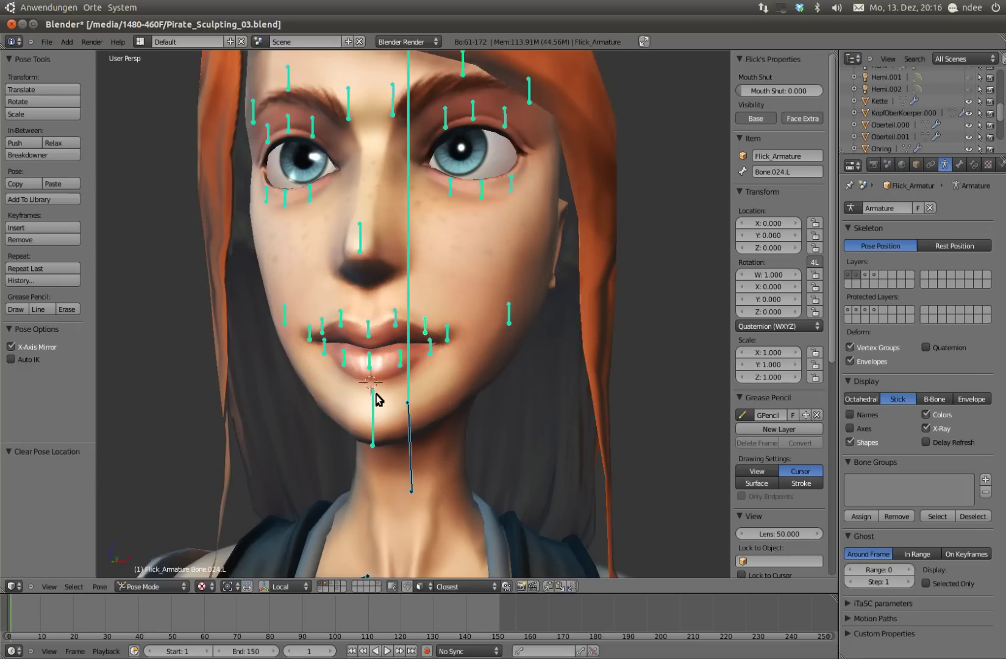
{"action": "left_click", "coordinate": [399, 364]}
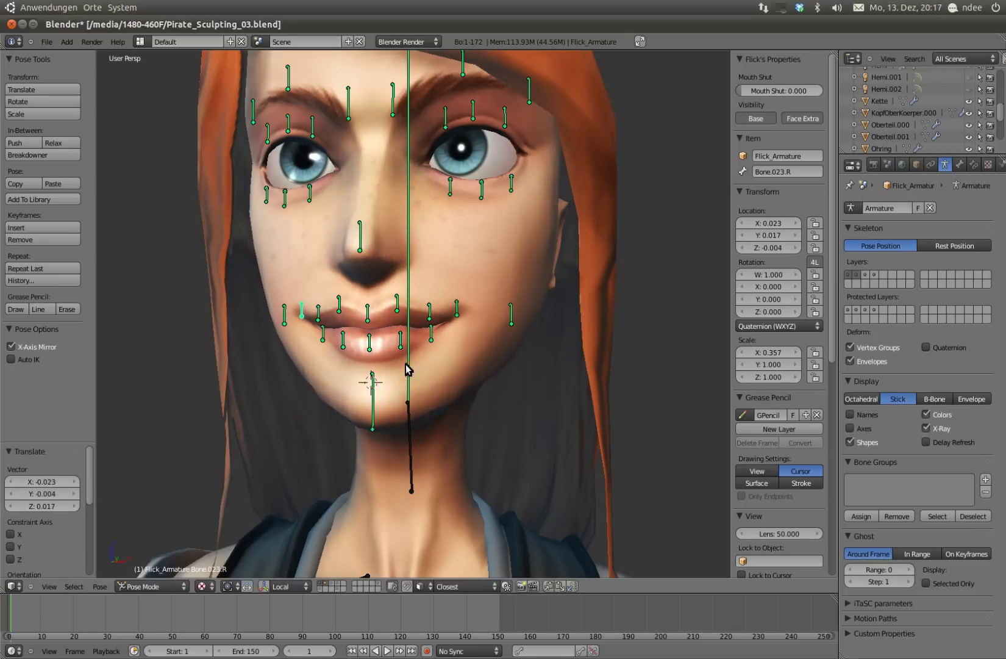
{"action": "middle_click_drag", "start_coordinate": [340, 321], "coordinate": [470, 213]}
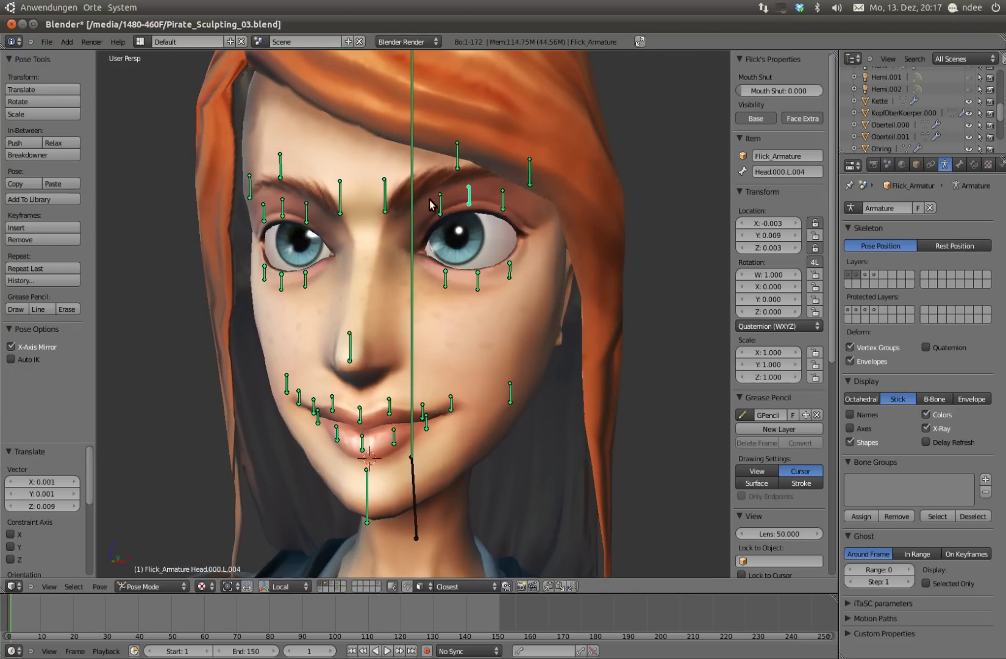
{"action": "left_click", "coordinate": [338, 173]}
{"action": "right_click", "coordinate": [238, 202]}
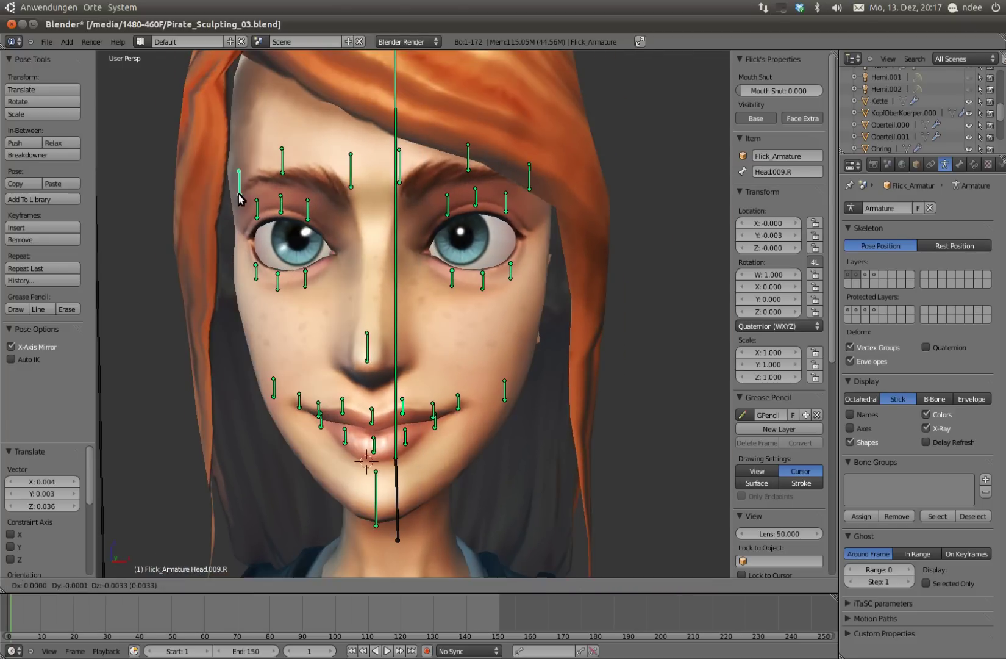
{"action": "middle_click_drag", "start_coordinate": [238, 202], "coordinate": [602, 387]}
{"action": "scroll", "coordinate": [407, 294], "scroll_direction": "down", "scroll_amount": 5}
{"action": "key", "text": "ctrl+z"}
{"action": "scroll", "coordinate": [748, 453], "scroll_direction": "down", "scroll_amount": 10}
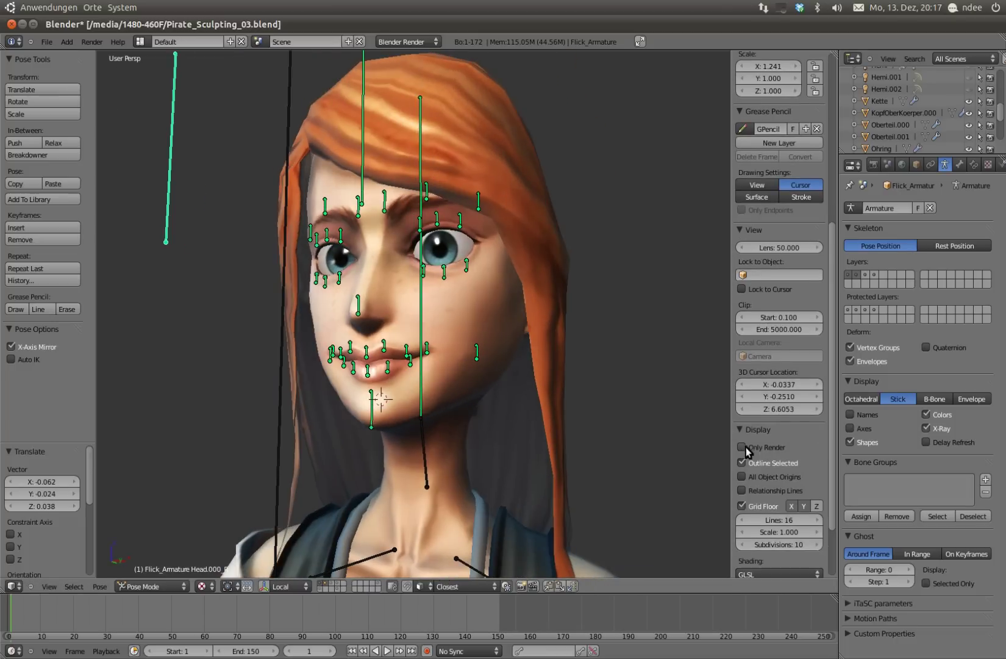
Step: Preview the face without the rig, then clear all face bones back to rest
{"action": "left_click", "coordinate": [741, 447]}
{"action": "scroll", "coordinate": [415, 337], "scroll_direction": "up", "scroll_amount": 4}
{"action": "mouse_move", "coordinate": [415, 336]}
{"action": "middle_mouse_down"}
{"action": "mouse_move", "coordinate": [380, 319]}
{"action": "mouse_move", "coordinate": [431, 313]}
{"action": "mouse_move", "coordinate": [301, 319]}
{"action": "mouse_move", "coordinate": [390, 317]}
{"action": "mouse_move", "coordinate": [411, 333]}
{"action": "middle_mouse_up"}
{"action": "left_click", "coordinate": [741, 447]}
{"action": "key", "text": "a"}
{"action": "key", "text": "alt+g"}
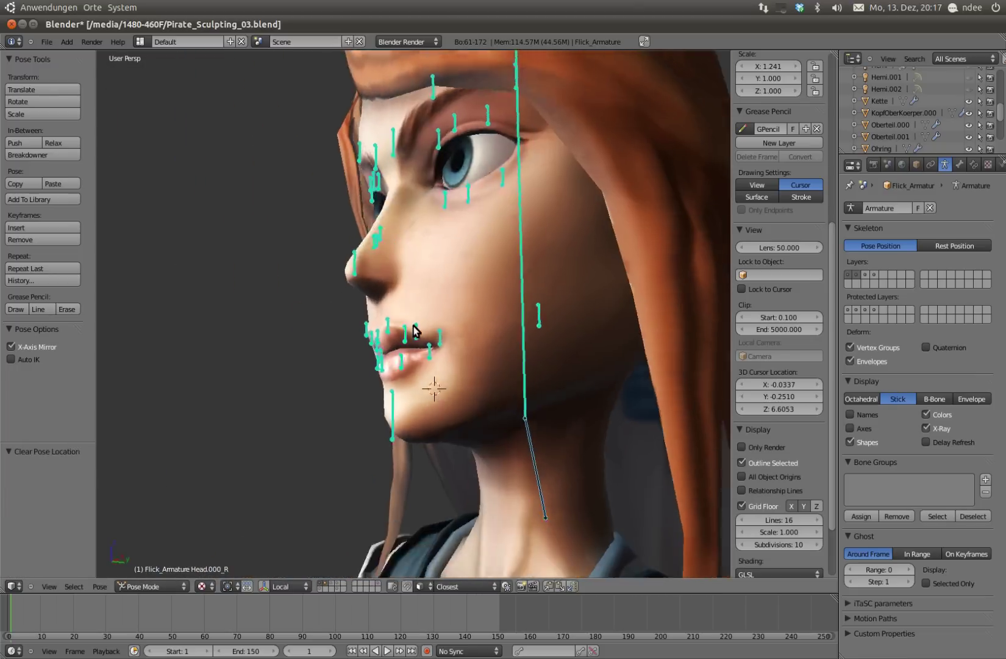
Step: Move the jaw control twice to reshape the lips
{"action": "scroll", "coordinate": [386, 442], "scroll_direction": "up", "scroll_amount": 3}
{"action": "right_click", "coordinate": [381, 436]}
{"action": "key", "text": "g"}
{"action": "left_click", "coordinate": [374, 415]}
{"action": "mouse_move", "coordinate": [374, 414]}
{"action": "middle_mouse_down"}
{"action": "mouse_move", "coordinate": [361, 370]}
{"action": "mouse_move", "coordinate": [479, 348]}
{"action": "mouse_move", "coordinate": [359, 353]}
{"action": "mouse_move", "coordinate": [386, 386]}
{"action": "mouse_move", "coordinate": [392, 233]}
{"action": "middle_mouse_up"}
{"action": "left_click", "coordinate": [339, 360]}
{"action": "right_click", "coordinate": [384, 384]}
{"action": "key", "text": "g"}
{"action": "left_click", "coordinate": [397, 349]}
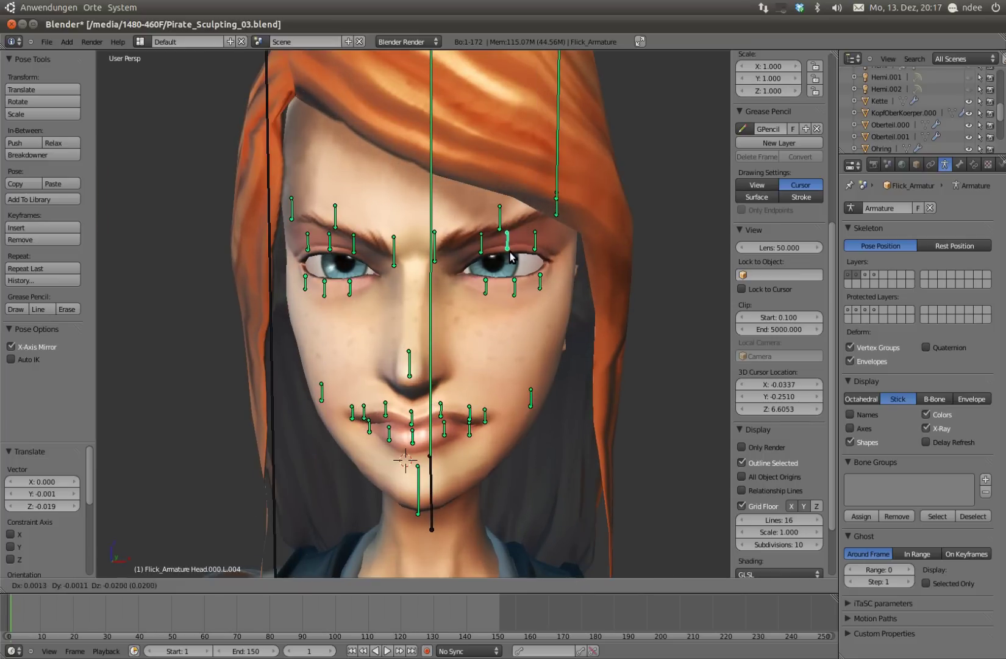
Step: Hide the rig and view the stern expression in profile
{"action": "left_click", "coordinate": [742, 447]}
{"action": "mouse_move", "coordinate": [531, 305]}
{"action": "middle_mouse_down"}
{"action": "mouse_move", "coordinate": [540, 292]}
{"action": "mouse_move", "coordinate": [677, 280]}
{"action": "mouse_move", "coordinate": [450, 291]}
{"action": "mouse_move", "coordinate": [539, 267]}
{"action": "middle_mouse_up"}
{"action": "scroll", "coordinate": [539, 292], "scroll_direction": "up", "scroll_amount": 3}
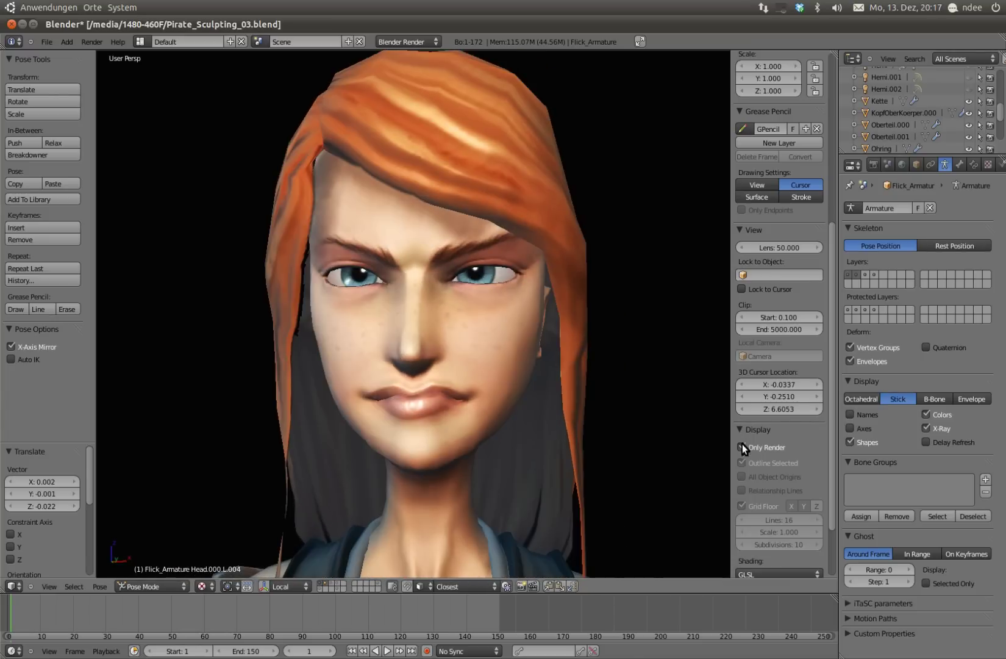
Step: Preview the scowl without the rig, then drag the jaw control down to open the mouth
{"action": "left_click", "coordinate": [742, 447]}
{"action": "key", "text": "a"}
{"action": "mouse_move", "coordinate": [501, 335]}
{"action": "middle_mouse_down"}
{"action": "mouse_move", "coordinate": [467, 299]}
{"action": "mouse_move", "coordinate": [406, 443]}
{"action": "middle_mouse_up"}
{"action": "right_click_drag", "start_coordinate": [405, 443], "coordinate": [411, 476]}
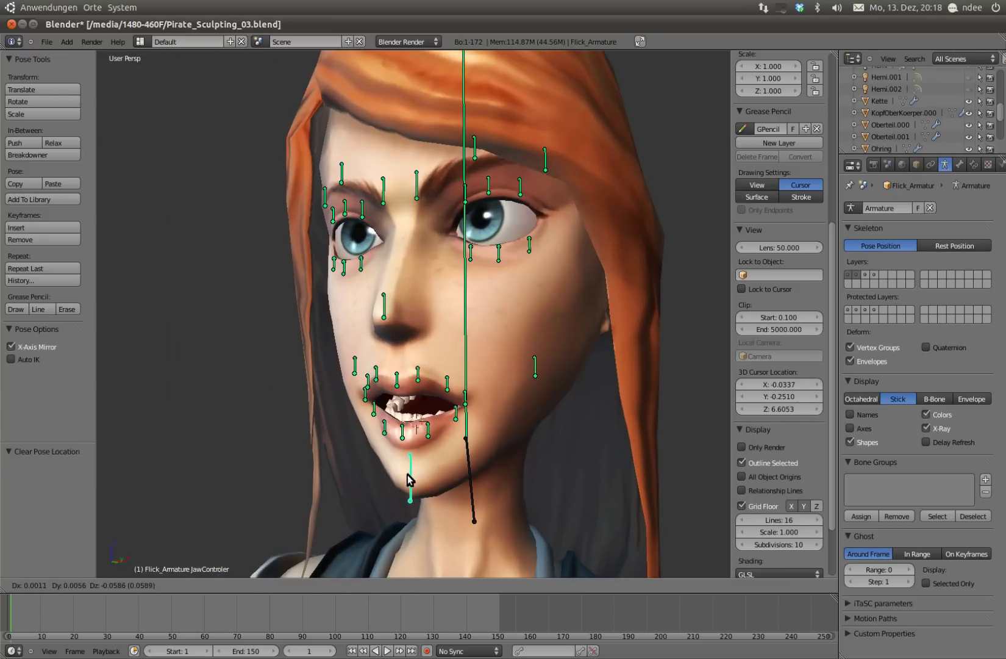
{"action": "scroll", "coordinate": [791, 114], "scroll_direction": "down", "scroll_amount": 1}
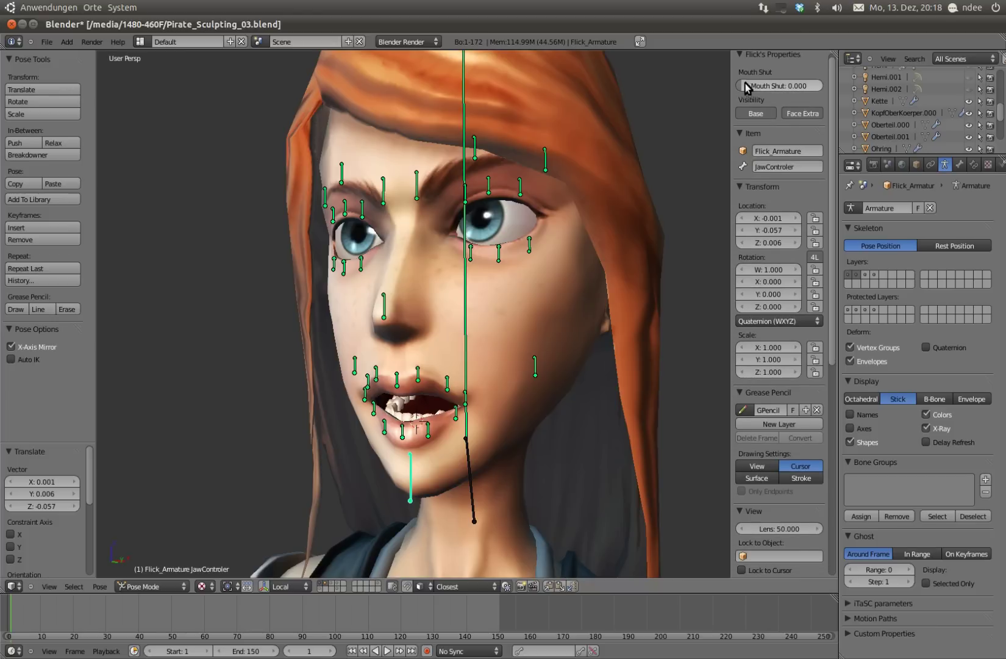
{"action": "right_click_drag", "start_coordinate": [419, 460], "coordinate": [407, 419]}
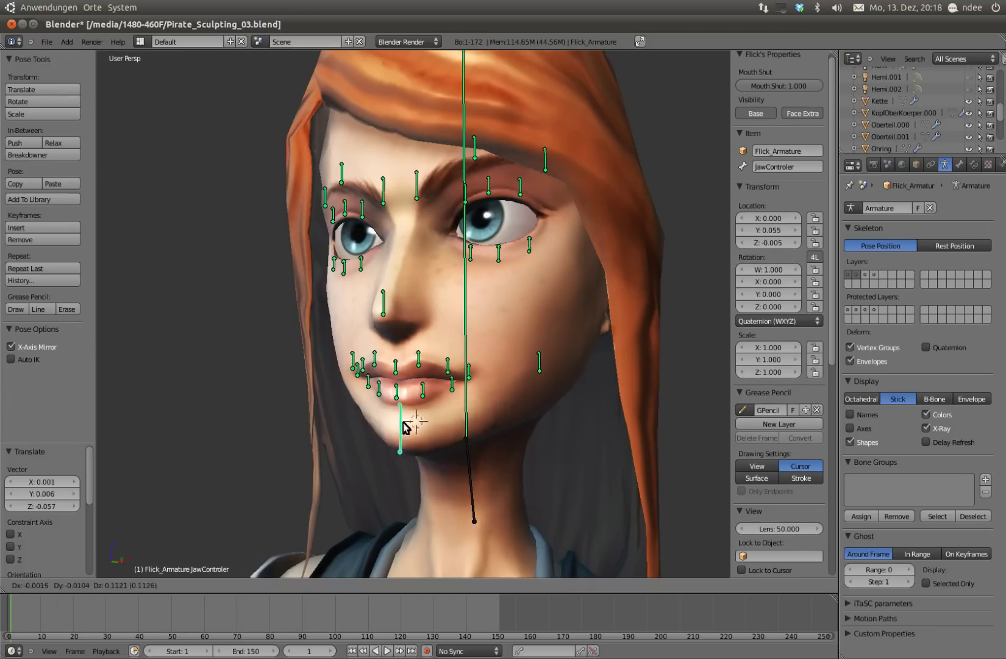
{"action": "key", "text": "Escape"}
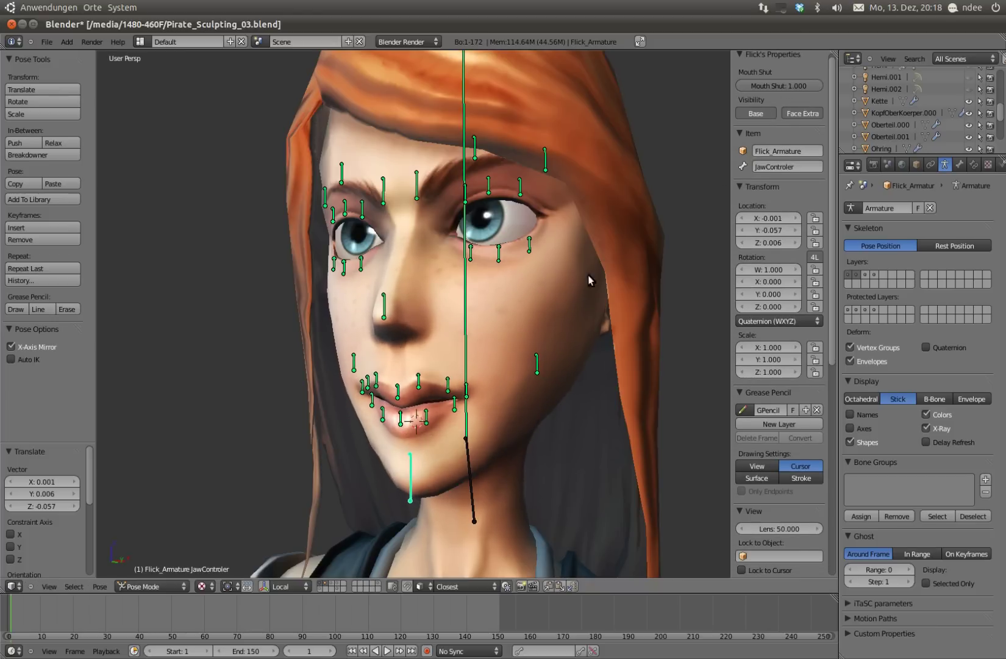
{"action": "middle_click_drag", "start_coordinate": [428, 452], "coordinate": [416, 450]}
{"action": "right_click_drag", "start_coordinate": [415, 470], "coordinate": [414, 488]}
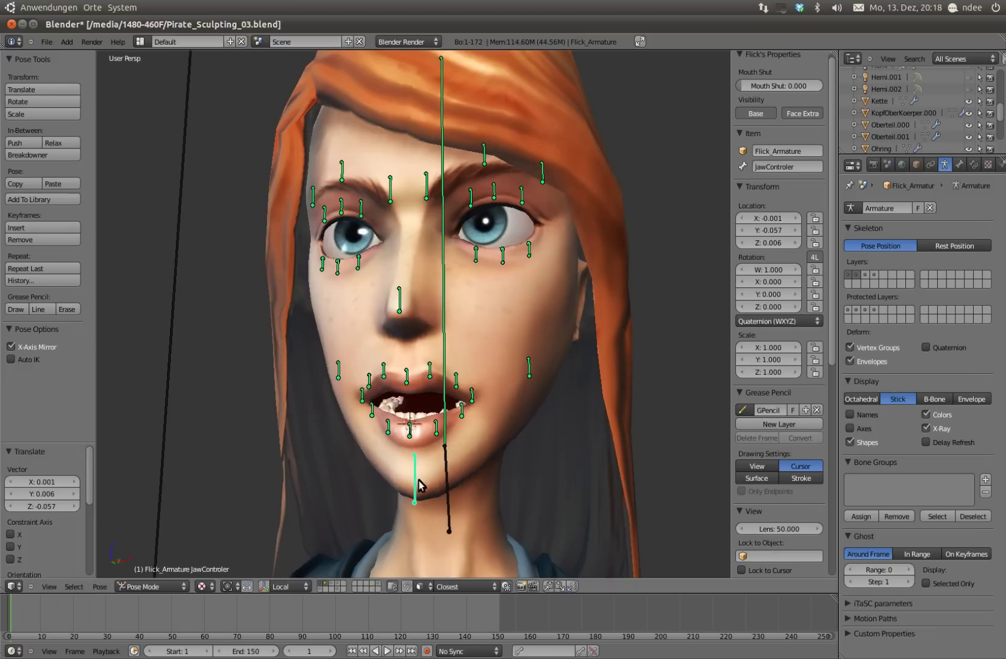
Step: Set Mouth Shut to 1.000, then cancel the jaw move and clear the jaw to rest
{"action": "left_click_drag", "start_coordinate": [794, 90], "coordinate": [814, 89]}
{"action": "key", "text": "g"}
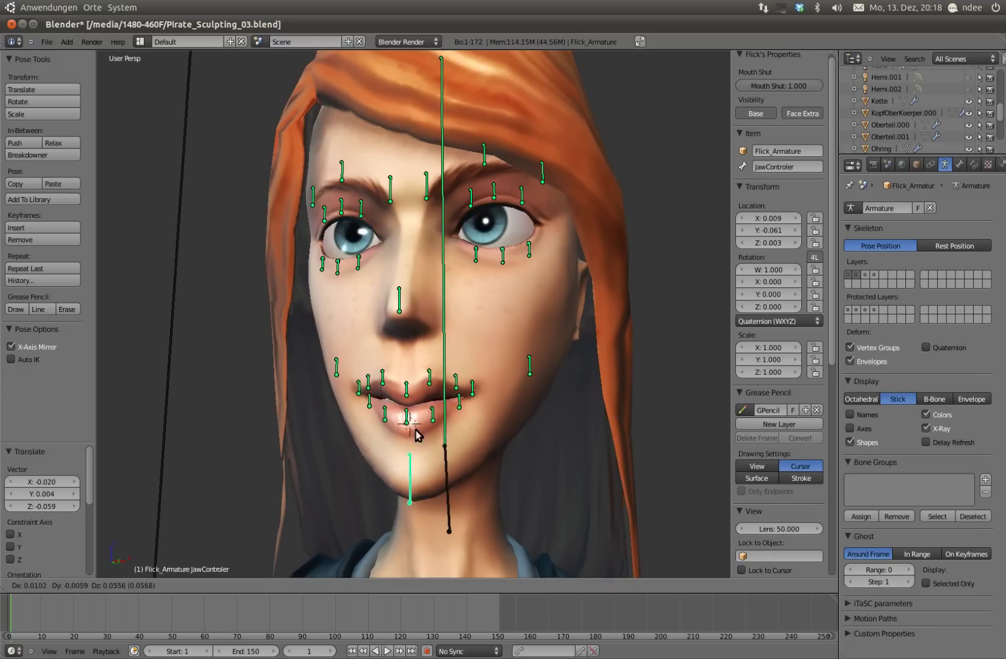
{"action": "key", "text": "Escape"}
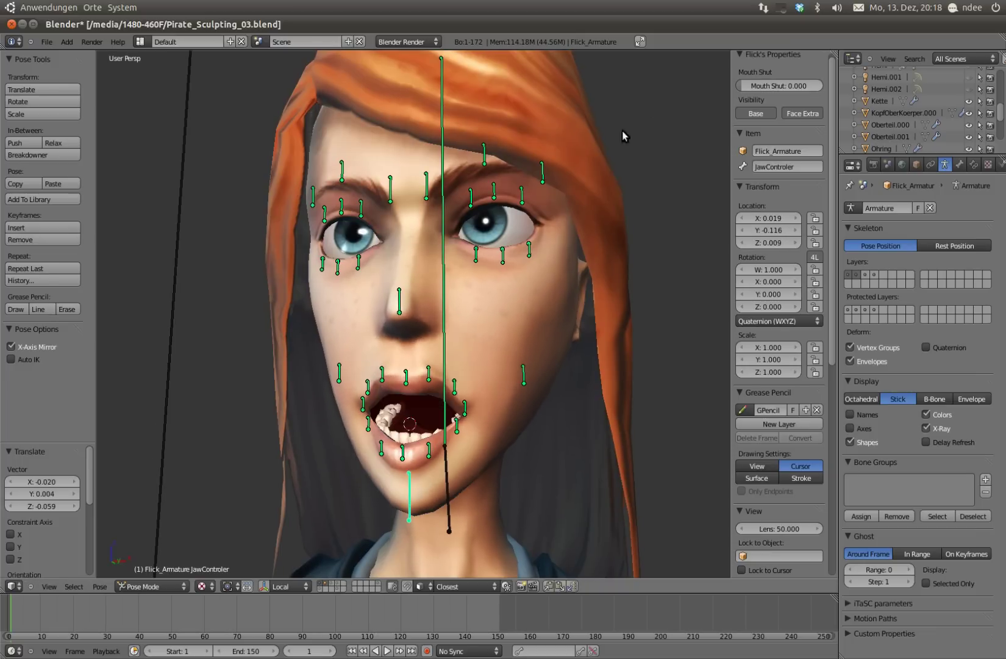
{"action": "key", "text": "alt+g"}
{"action": "middle_click_drag", "start_coordinate": [423, 443], "coordinate": [464, 427]}
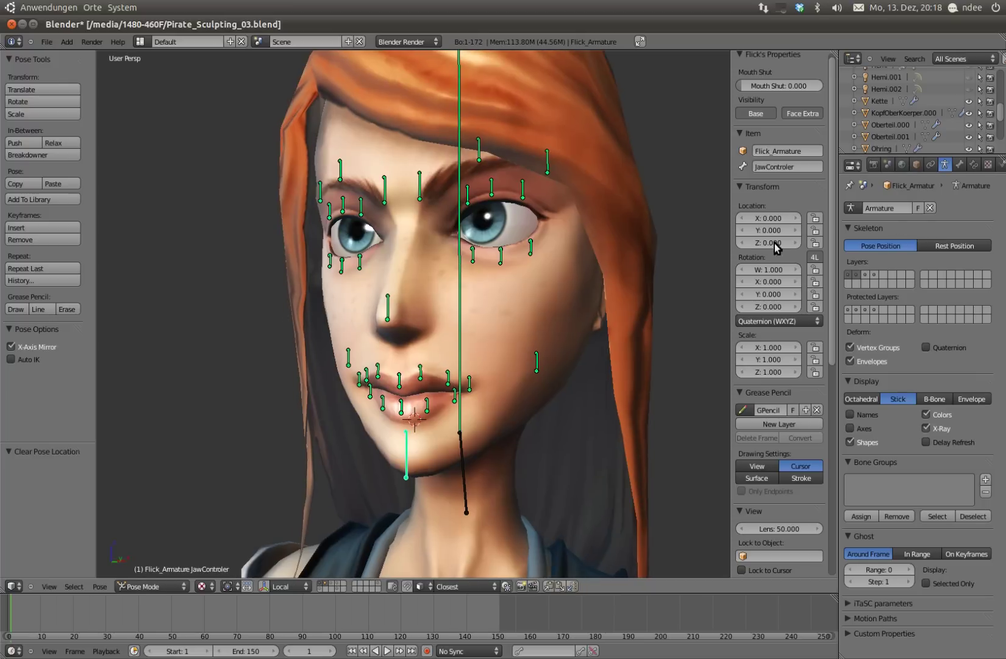
{"action": "middle_click_drag", "start_coordinate": [489, 322], "coordinate": [410, 429]}
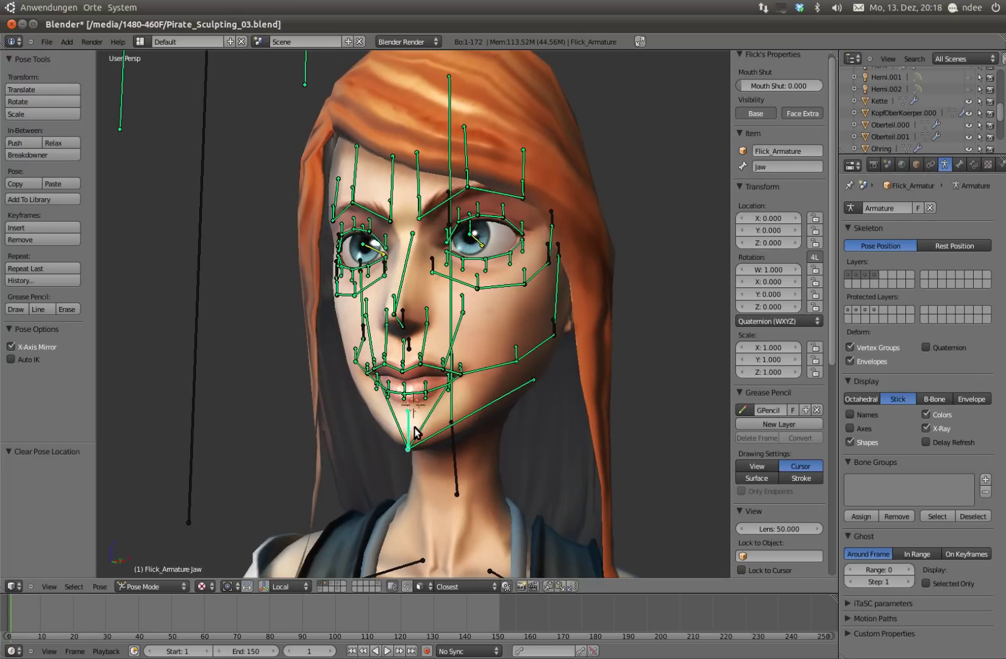
Step: Test opening the mouth wide with the jaw control, cancelling each move
{"action": "key", "text": "g"}
{"action": "key", "text": "Escape"}
{"action": "middle_click_drag", "start_coordinate": [409, 542], "coordinate": [460, 433]}
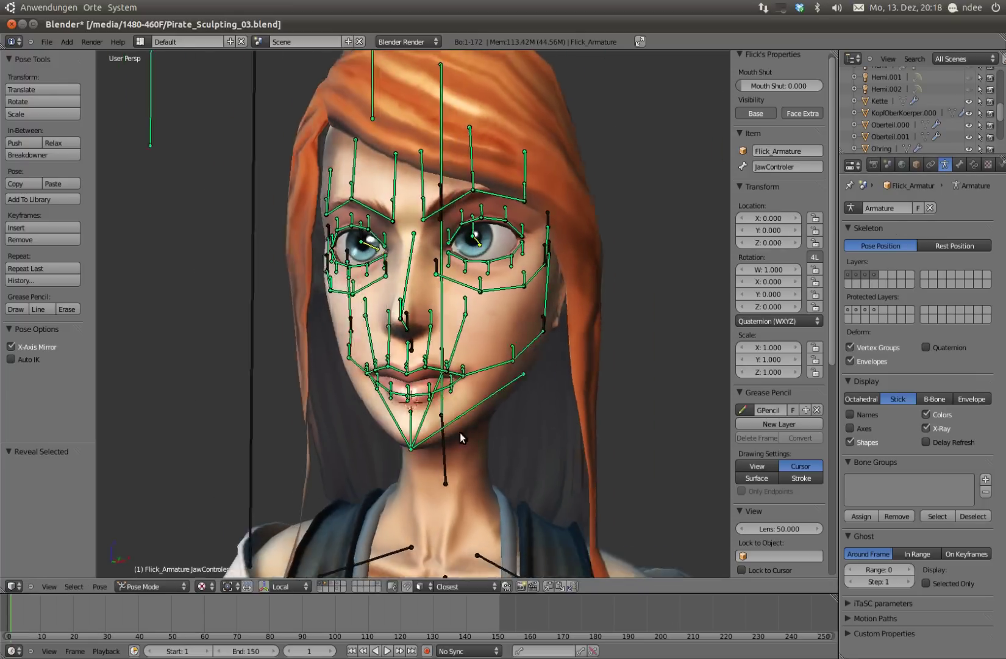
{"action": "key", "text": "g"}
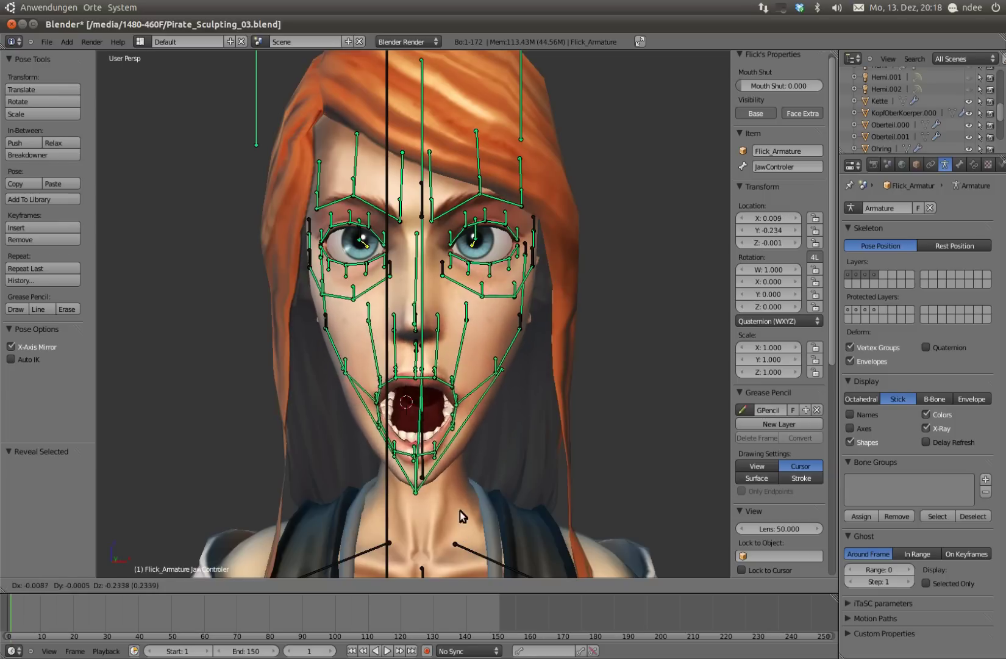
{"action": "key", "text": "Escape"}
{"action": "middle_click_drag", "start_coordinate": [461, 436], "coordinate": [455, 476]}
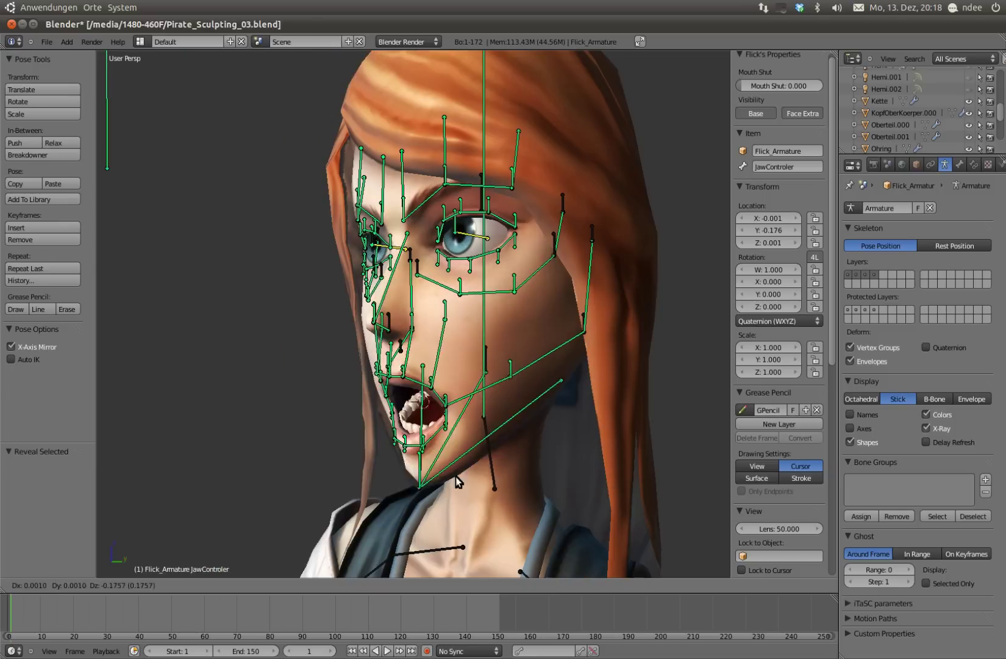
{"action": "key", "text": "g"}
{"action": "key", "text": "Escape"}
{"action": "middle_click_drag", "start_coordinate": [440, 420], "coordinate": [488, 390]}
{"action": "scroll", "coordinate": [499, 378], "scroll_direction": "up", "scroll_amount": 2}
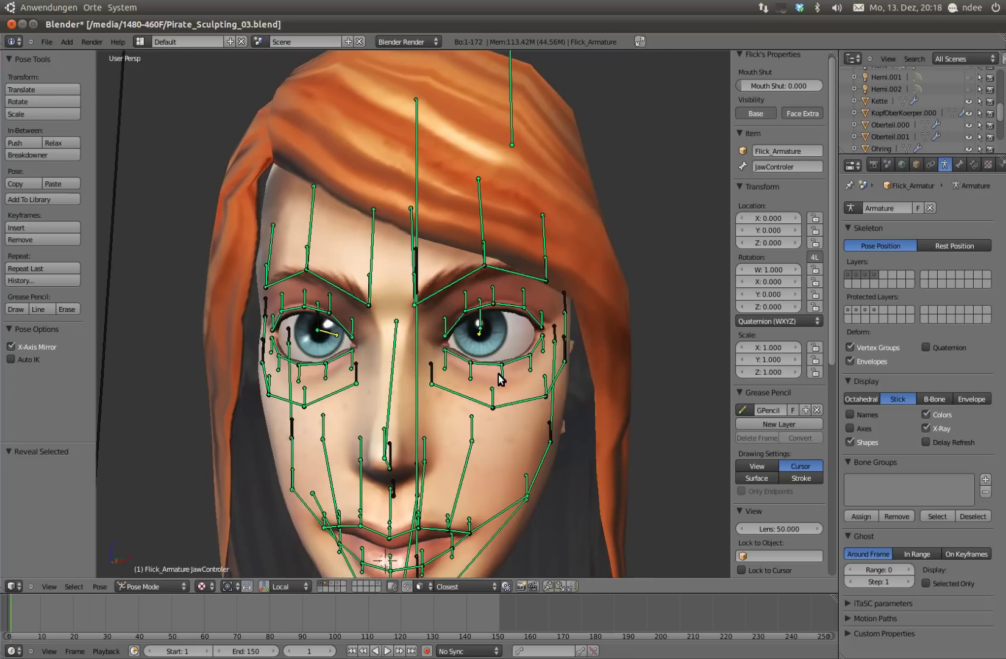
{"action": "mouse_move", "coordinate": [505, 343]}
{"action": "middle_mouse_down"}
{"action": "mouse_move", "coordinate": [461, 370]}
{"action": "mouse_move", "coordinate": [489, 353]}
{"action": "mouse_move", "coordinate": [521, 377]}
{"action": "middle_mouse_up"}
Step: Clear the moved bones' location, show only the facial control bone layer, and select a small face bone
{"action": "key", "text": "Escape"}
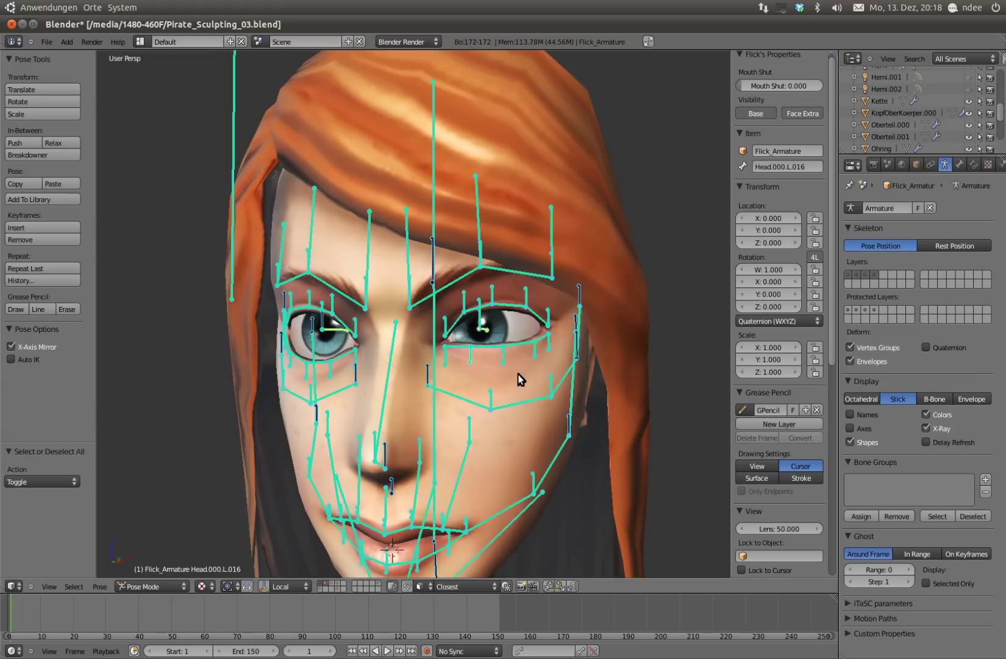
{"action": "key", "text": "alt+g"}
{"action": "middle_click_drag", "start_coordinate": [637, 323], "coordinate": [612, 322]}
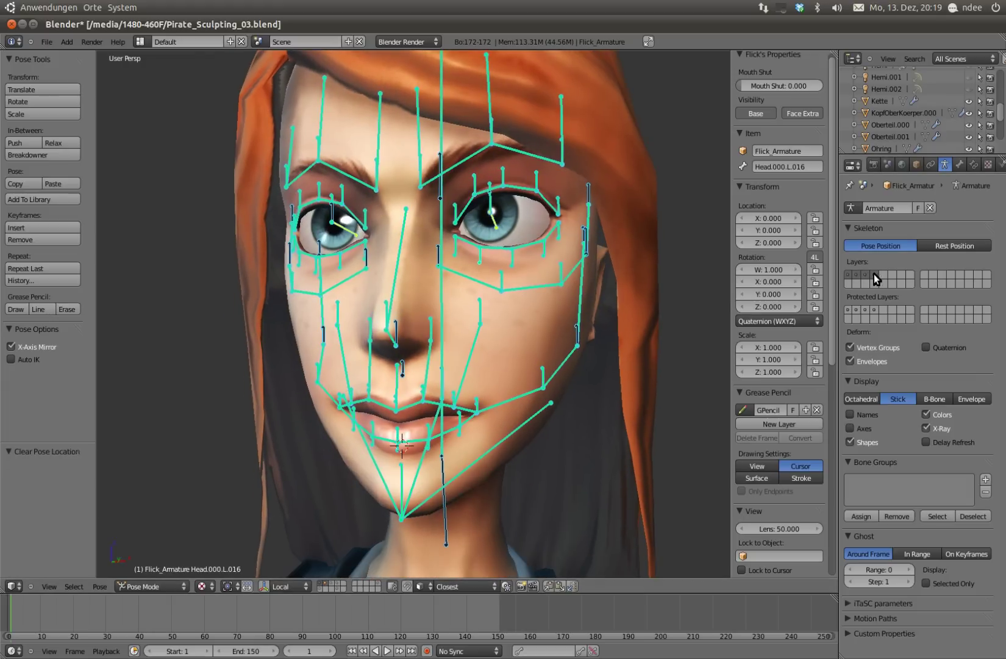
{"action": "left_click", "coordinate": [858, 275]}
{"action": "right_click", "coordinate": [544, 373]}
Step: Test-move a face bone and the JawControler, cancelling the jaw moves
{"action": "key", "text": "g"}
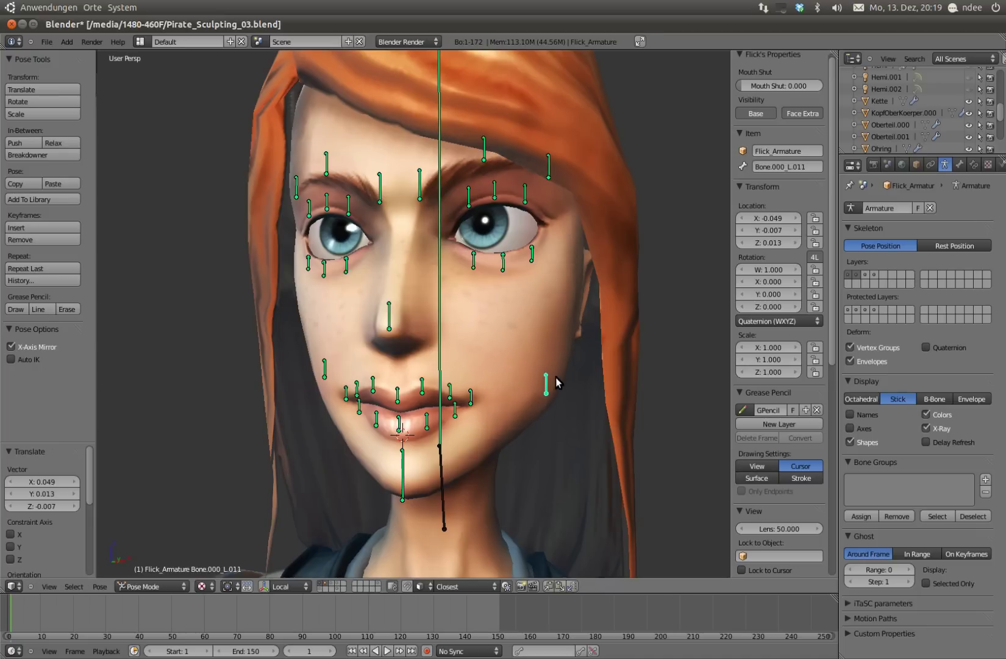
{"action": "right_click", "coordinate": [398, 453]}
{"action": "key", "text": "g"}
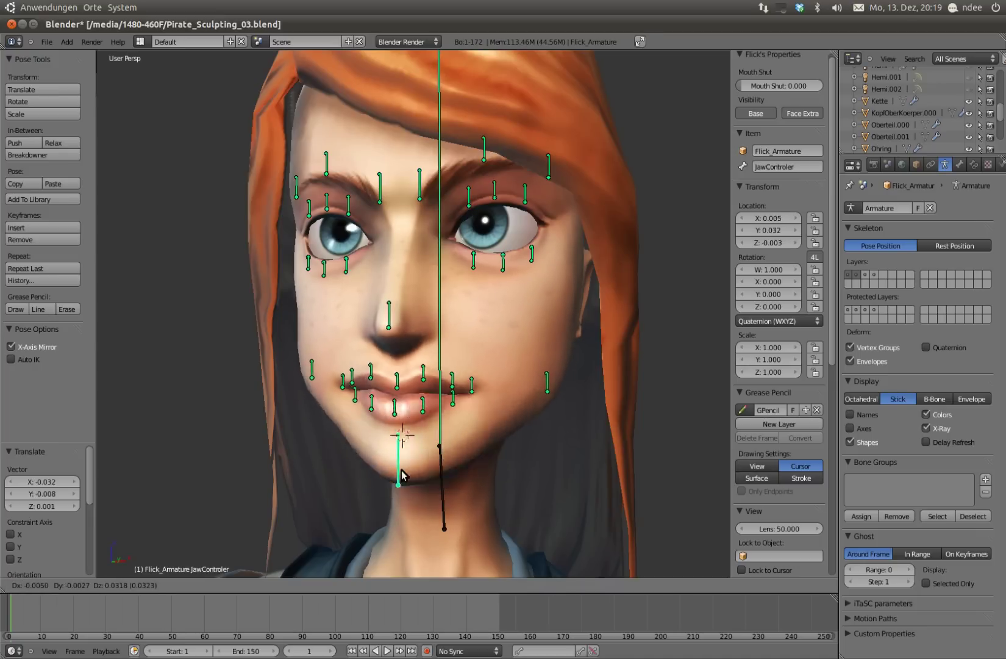
{"action": "key", "text": "Escape"}
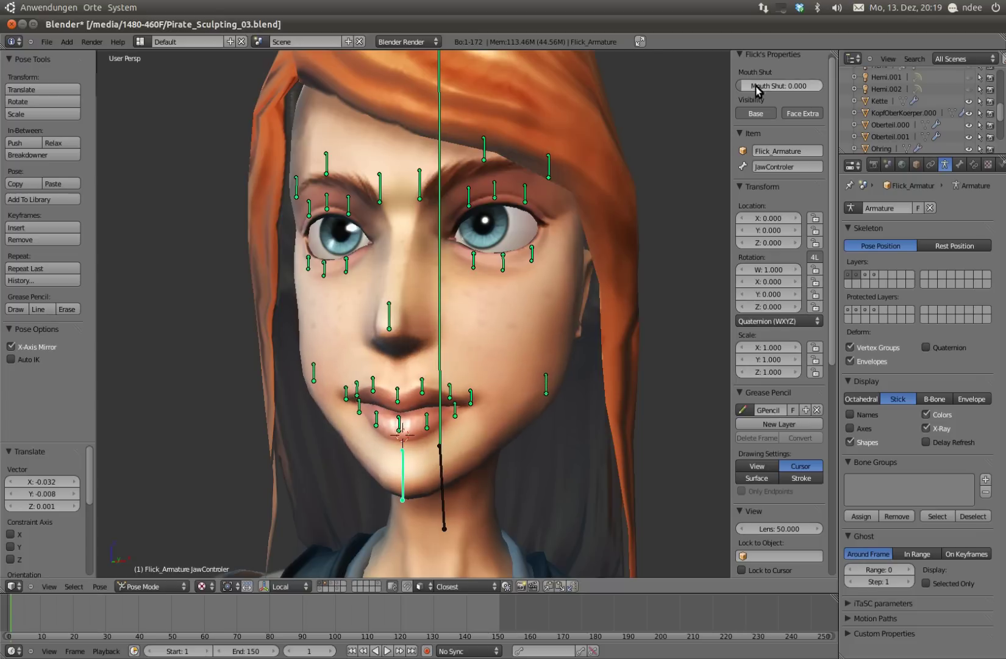
{"action": "key", "text": "g"}
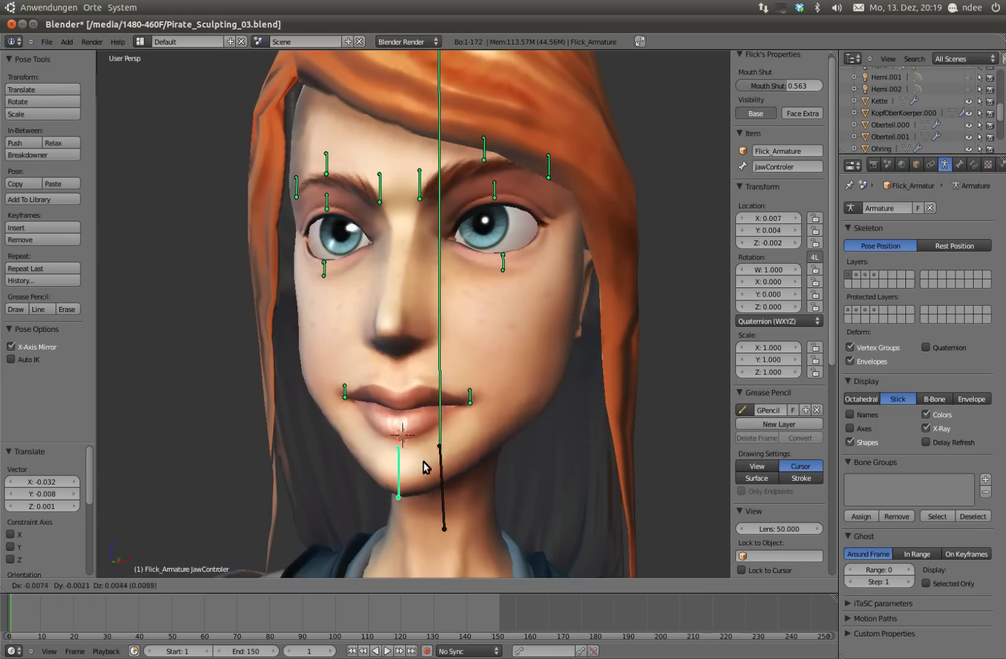
{"action": "key", "text": "Escape"}
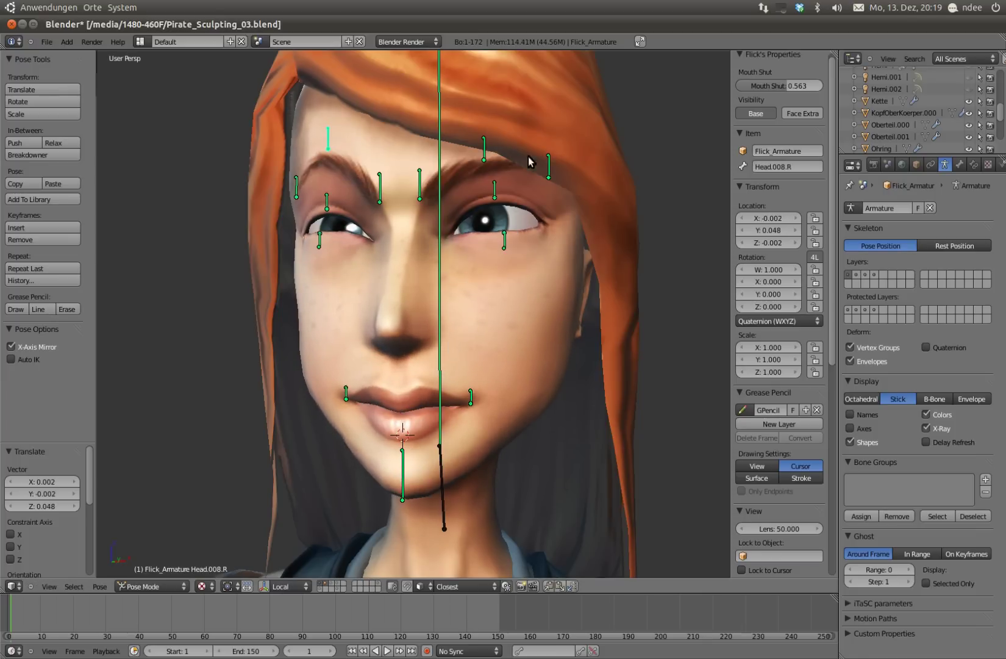
{"action": "right_click", "coordinate": [403, 470]}
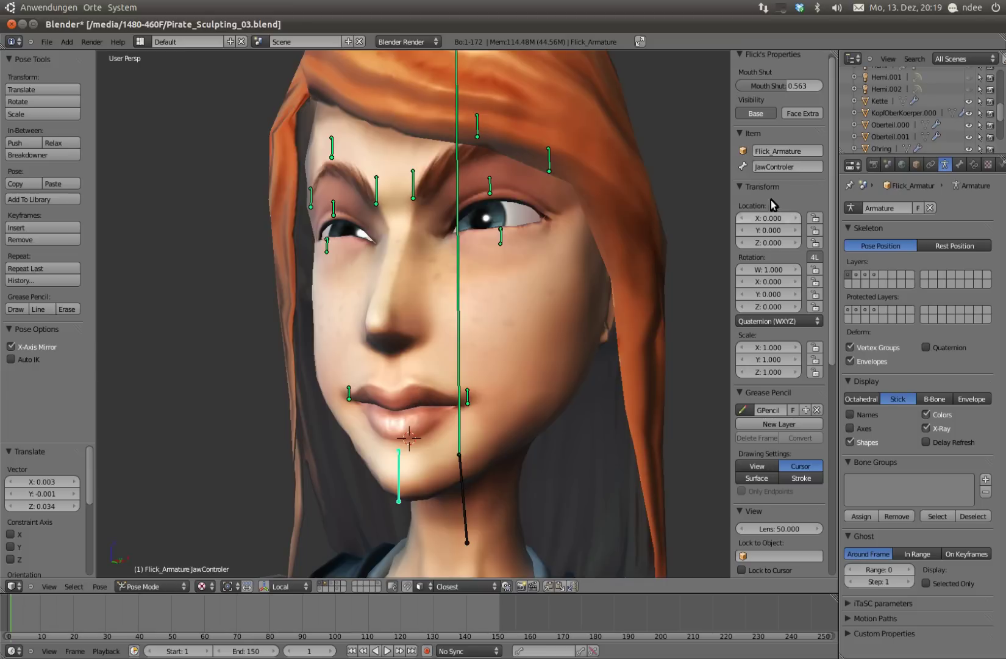
Step: Nudge a lip corner bone and hide the Face Extra controls
{"action": "middle_click_drag", "start_coordinate": [549, 305], "coordinate": [439, 475]}
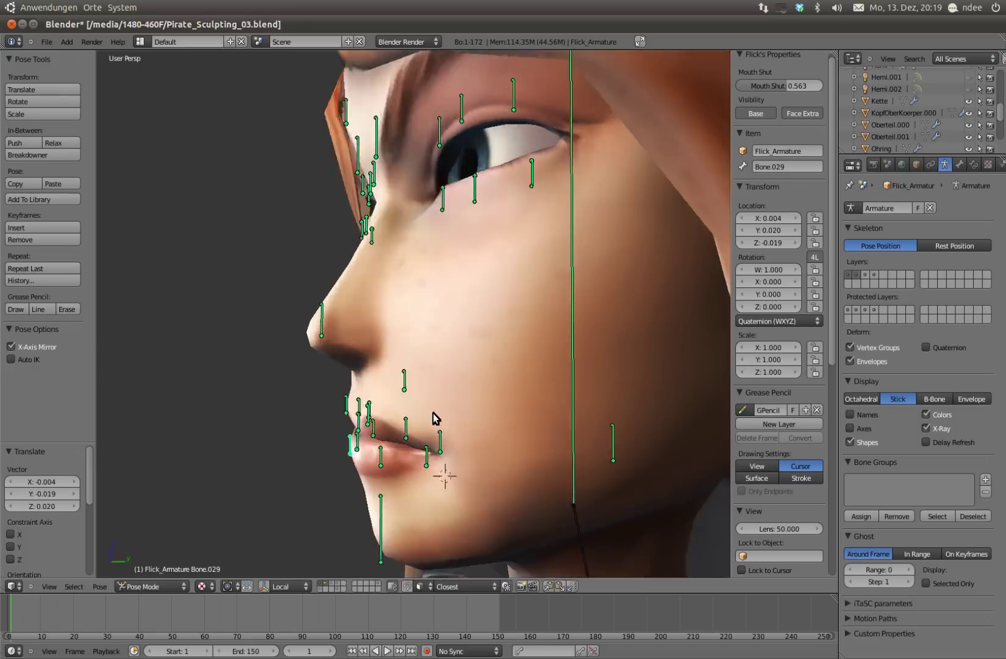
{"action": "right_click_drag", "start_coordinate": [395, 434], "coordinate": [386, 439]}
{"action": "left_click", "coordinate": [363, 425]}
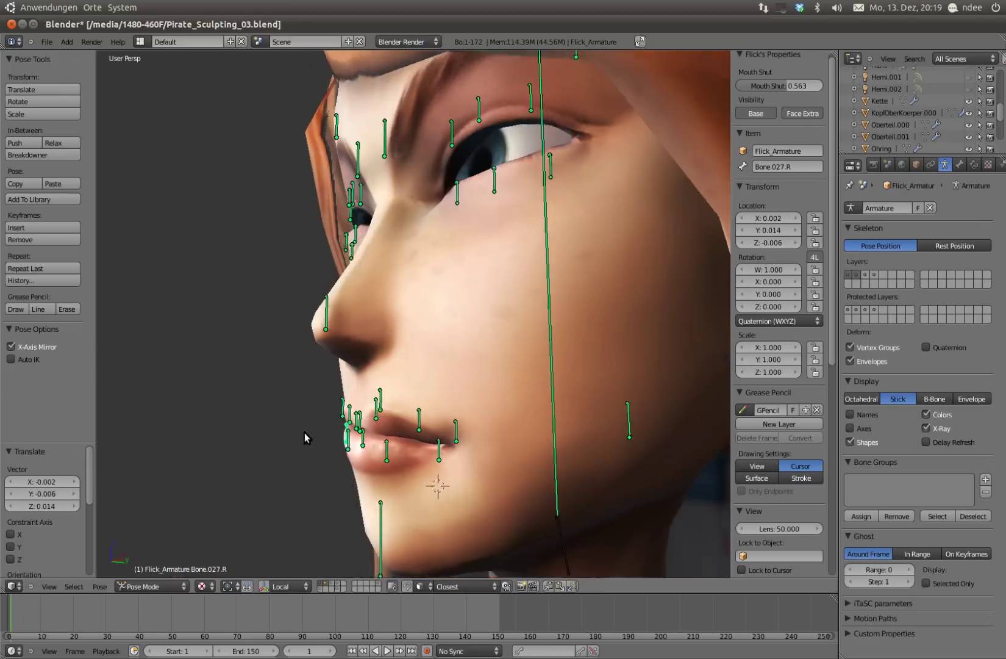
{"action": "middle_click_drag", "start_coordinate": [363, 425], "coordinate": [365, 450]}
{"action": "left_click", "coordinate": [796, 114]}
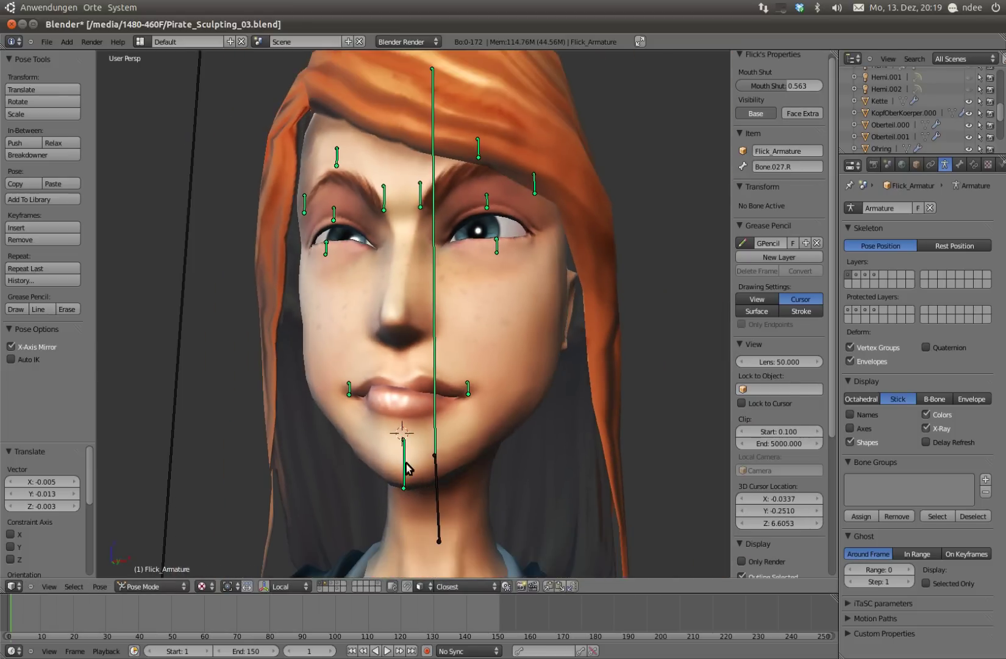
Step: Try another JawControler move and cancel it
{"action": "right_click", "coordinate": [405, 467]}
{"action": "key", "text": "g"}
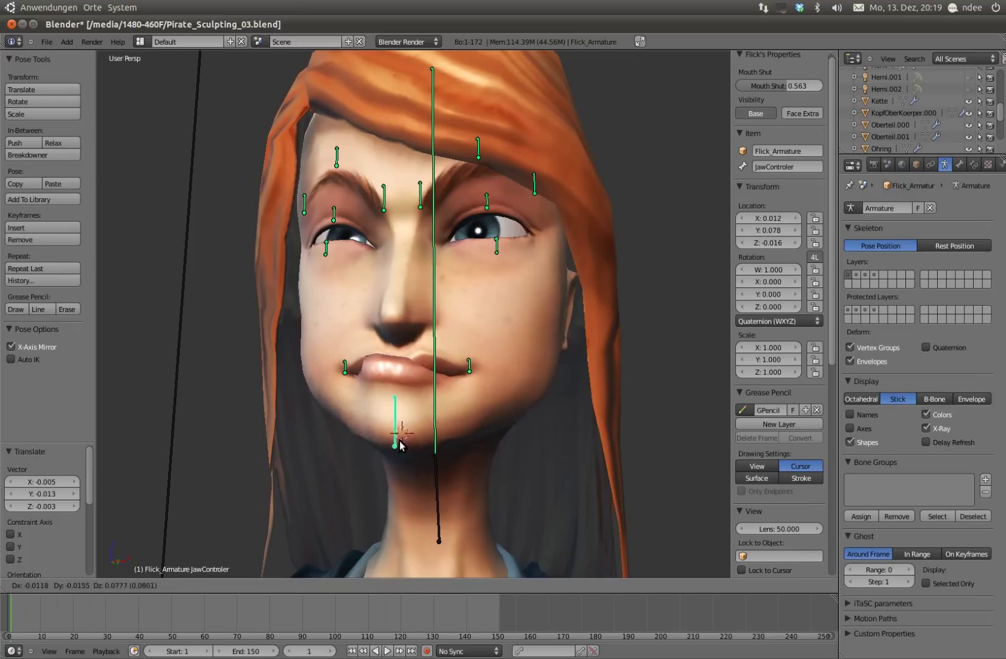
{"action": "mouse_move", "coordinate": [396, 438]}
{"action": "middle_mouse_down"}
{"action": "mouse_move", "coordinate": [455, 370]}
{"action": "mouse_move", "coordinate": [431, 313]}
{"action": "middle_mouse_up"}
{"action": "key", "text": "Escape"}
Step: Preview the expression with Only Render on while moving the jaw, then turn Only Render off
{"action": "scroll", "coordinate": [724, 382], "scroll_direction": "down", "scroll_amount": 8}
{"action": "left_click", "coordinate": [741, 483]}
{"action": "key", "text": "g"}
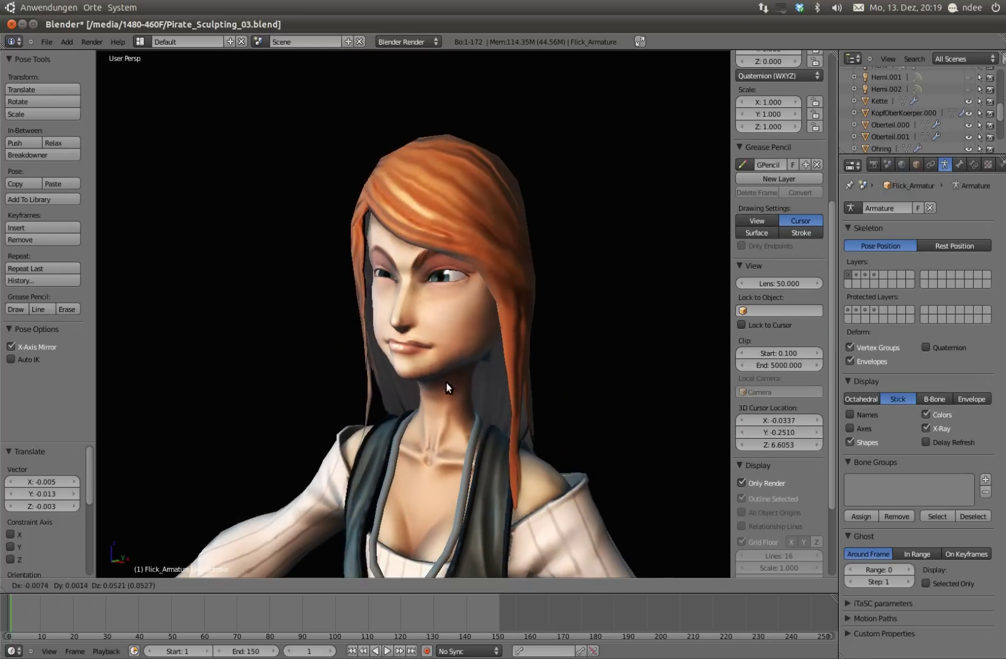
{"action": "key", "text": "Escape"}
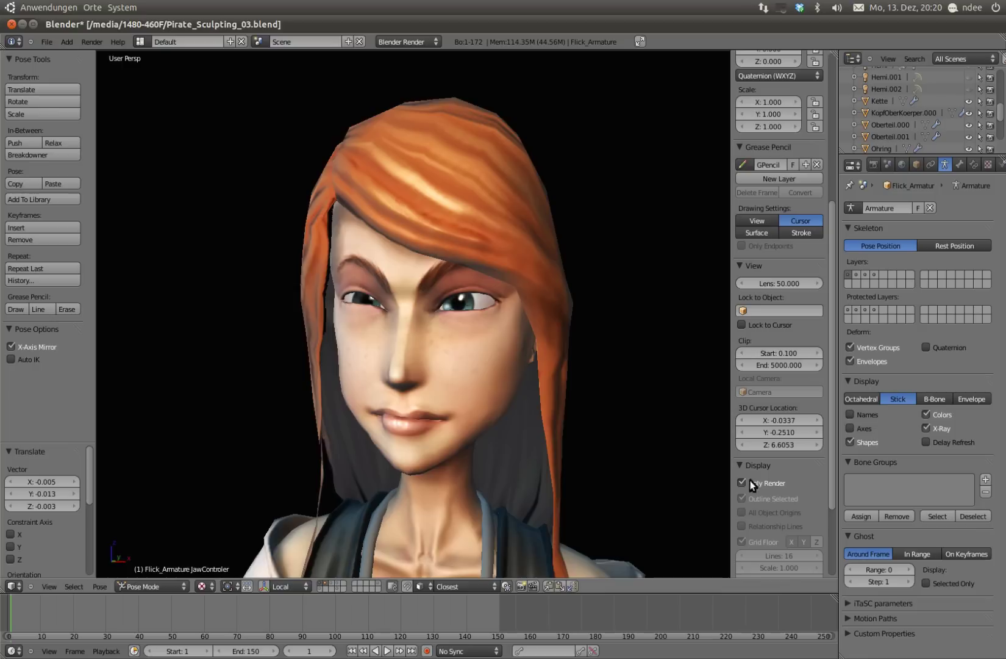
{"action": "left_click", "coordinate": [742, 482]}
Step: Clear the bones' locations, show the Face Extra controls again and deselect all bones
{"action": "key", "text": "alt+g"}
{"action": "middle_click_drag", "start_coordinate": [473, 388], "coordinate": [471, 343]}
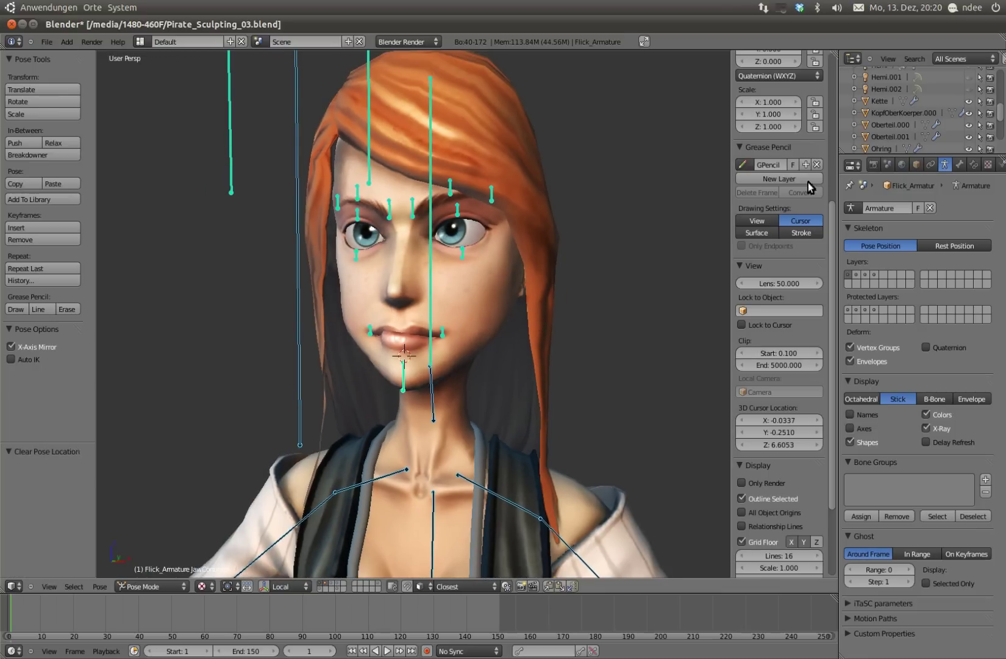
{"action": "scroll", "coordinate": [811, 186], "scroll_direction": "up", "scroll_amount": 10}
{"action": "left_click", "coordinate": [792, 119]}
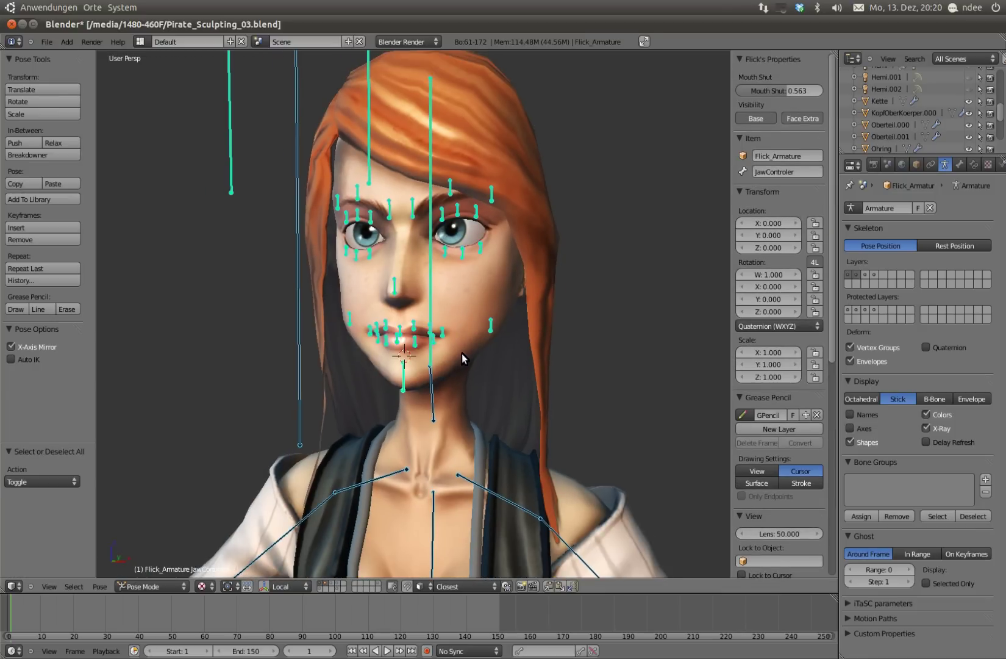
{"action": "scroll", "coordinate": [461, 353], "scroll_direction": "up", "scroll_amount": 1}
{"action": "scroll", "coordinate": [481, 329], "scroll_direction": "down", "scroll_amount": 4}
{"action": "key", "text": "a"}
{"action": "middle_click_drag", "start_coordinate": [494, 310], "coordinate": [491, 289]}
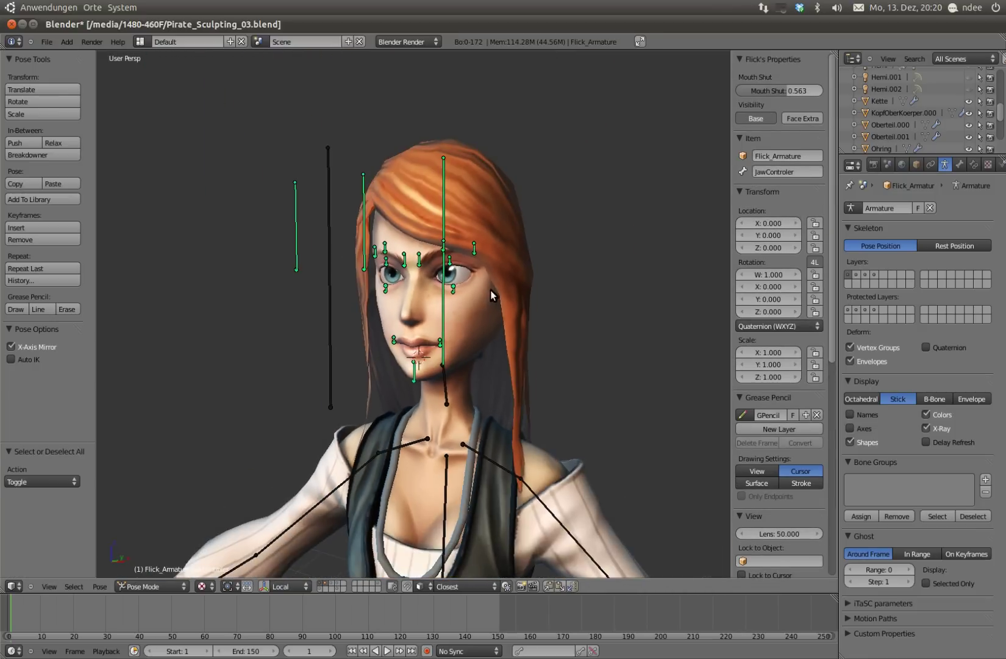